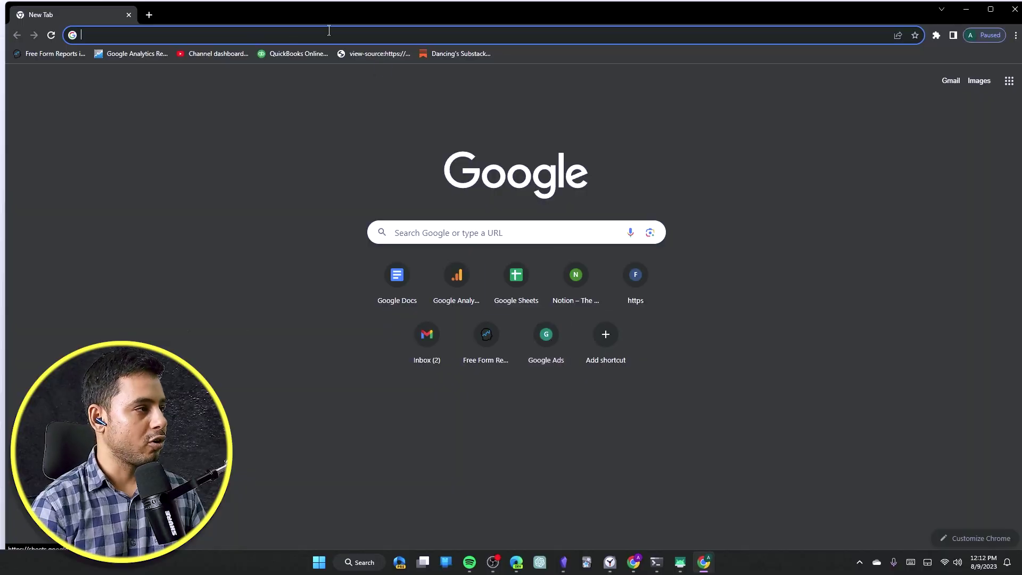
# Open the QuickBooks Online sample company and go to the advanced section of its account and settings
pyautogui.click(301, 54)
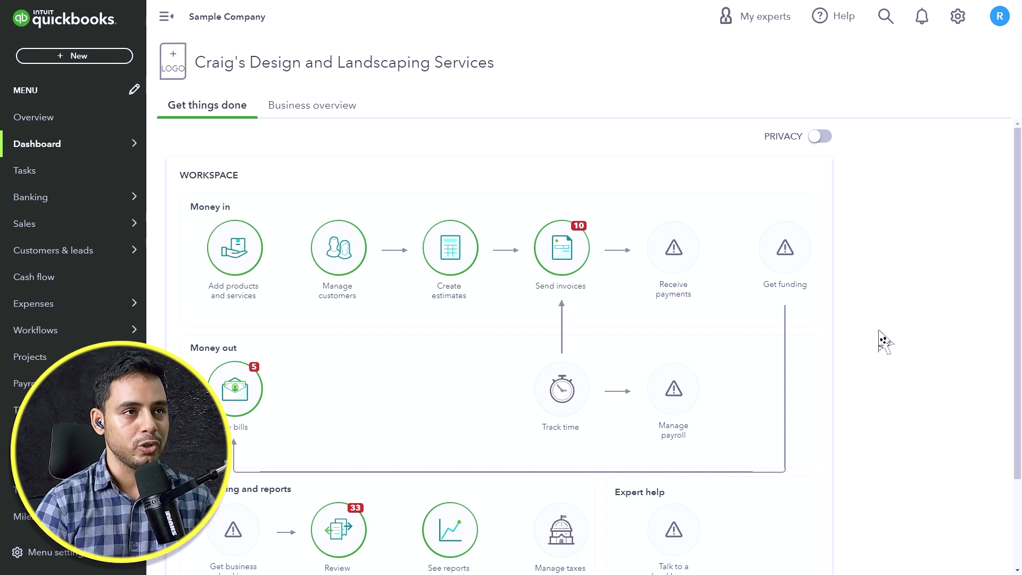
pyautogui.click(958, 17)
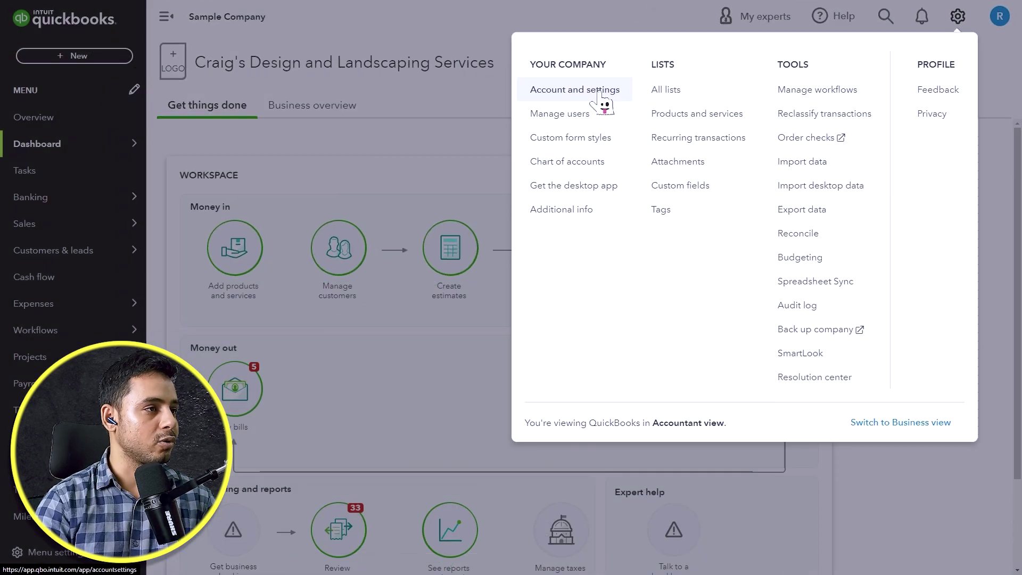
pyautogui.click(389, 135)
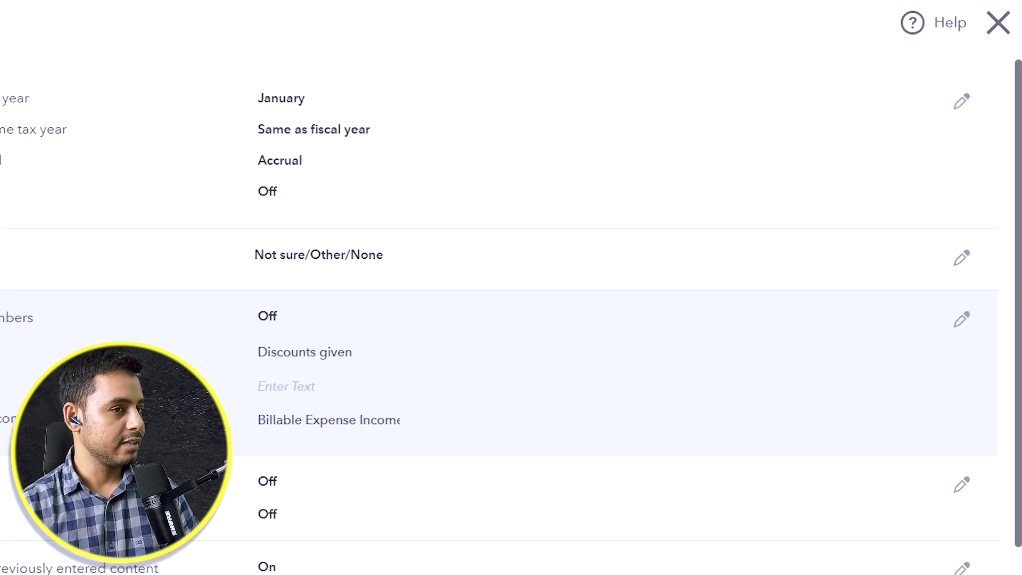
# Enable and show account numbers for the chart of accounts, save the change and finish the company settings
pyautogui.click(961, 321)
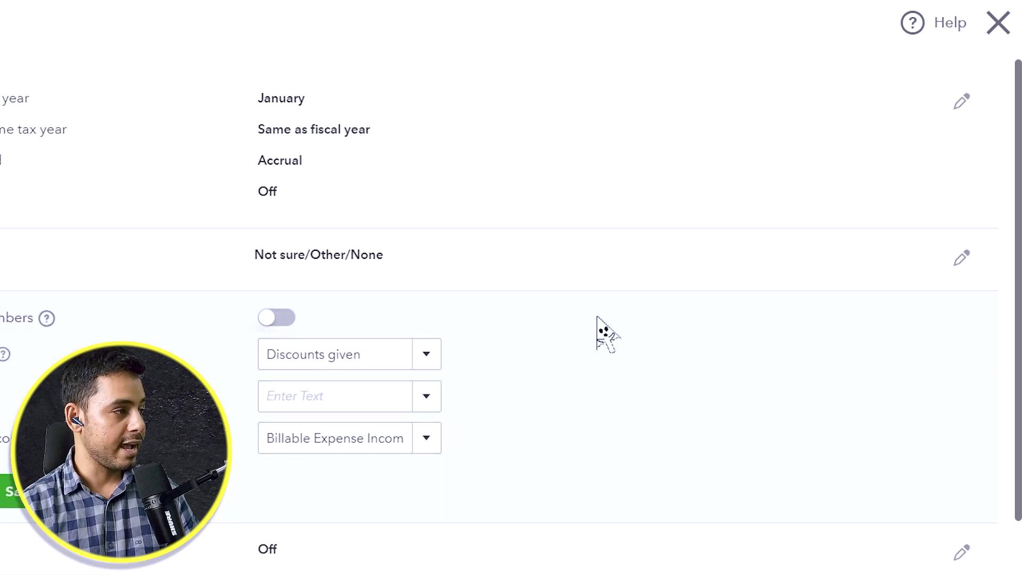
pyautogui.click(277, 318)
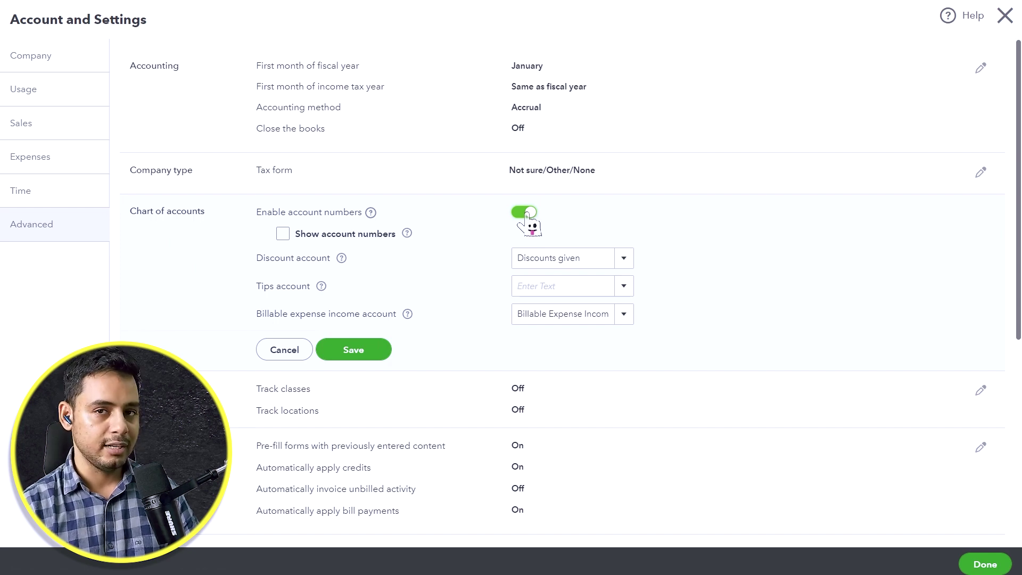
pyautogui.click(282, 234)
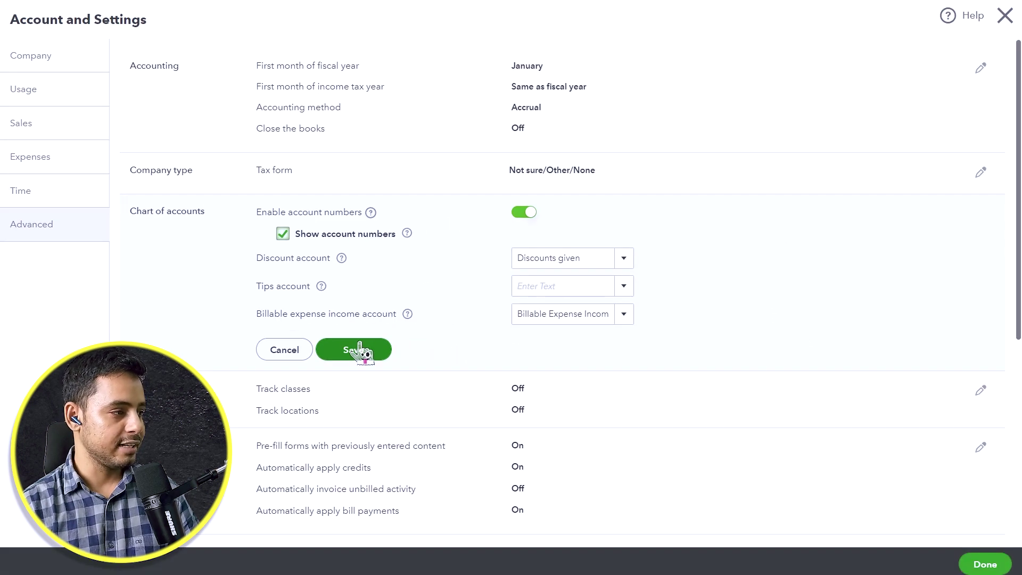
pyautogui.click(360, 350)
pyautogui.click(985, 563)
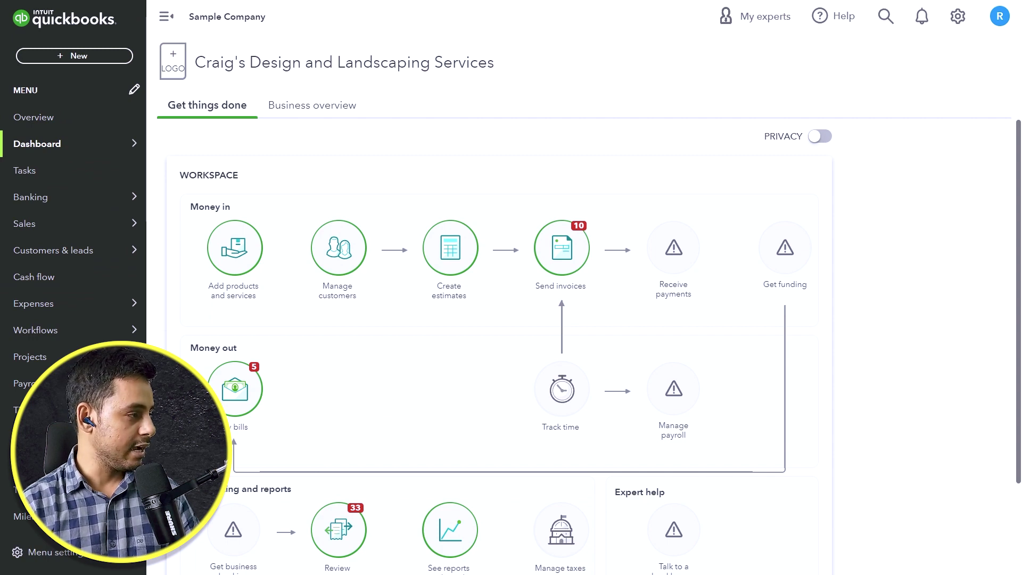
# Open the chart of accounts and check whether the company is in Accountant view or Business view
pyautogui.scroll(-3, 80, 383)
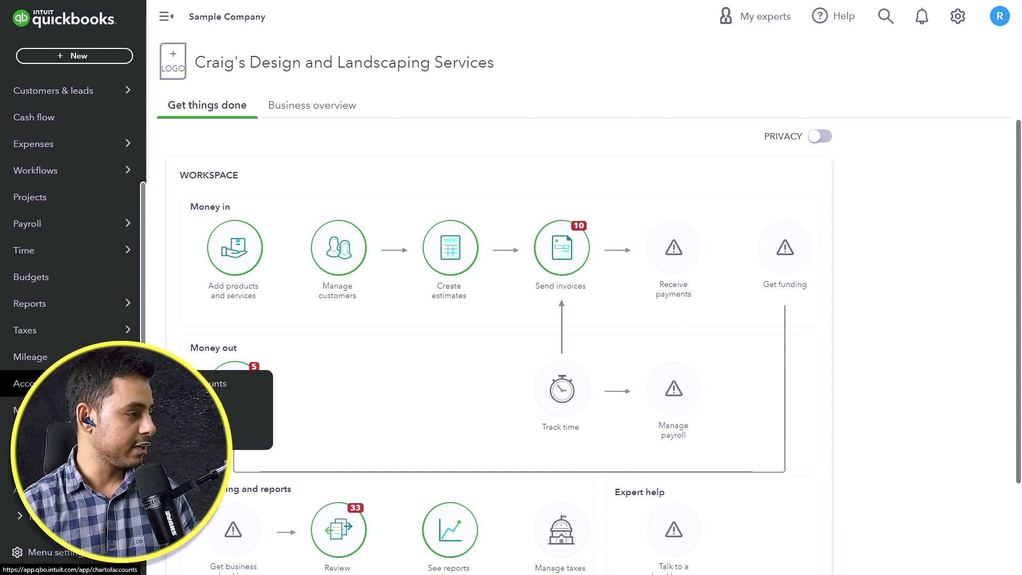
pyautogui.moveTo(80, 383)
pyautogui.click(175, 384)
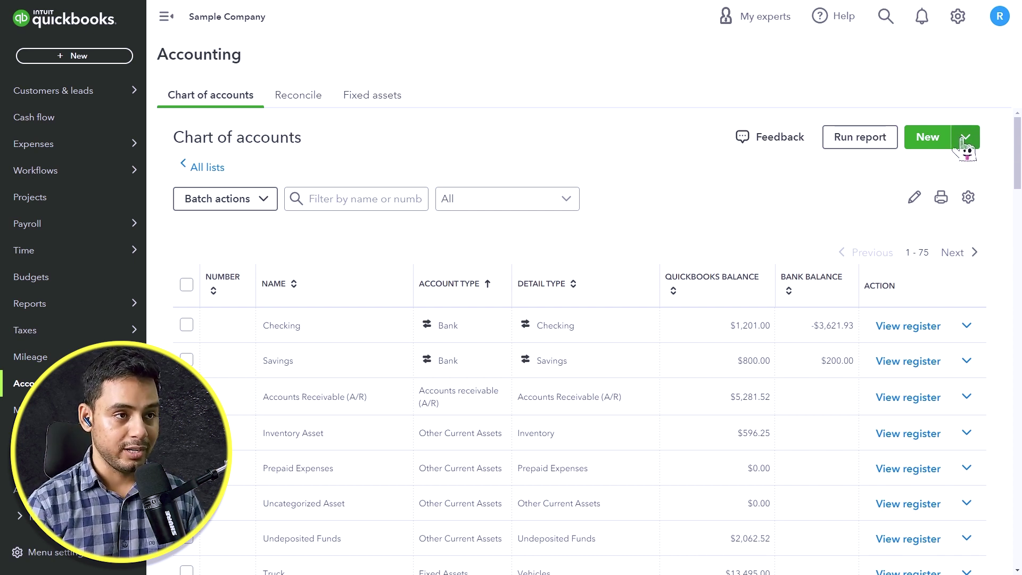
pyautogui.click(958, 17)
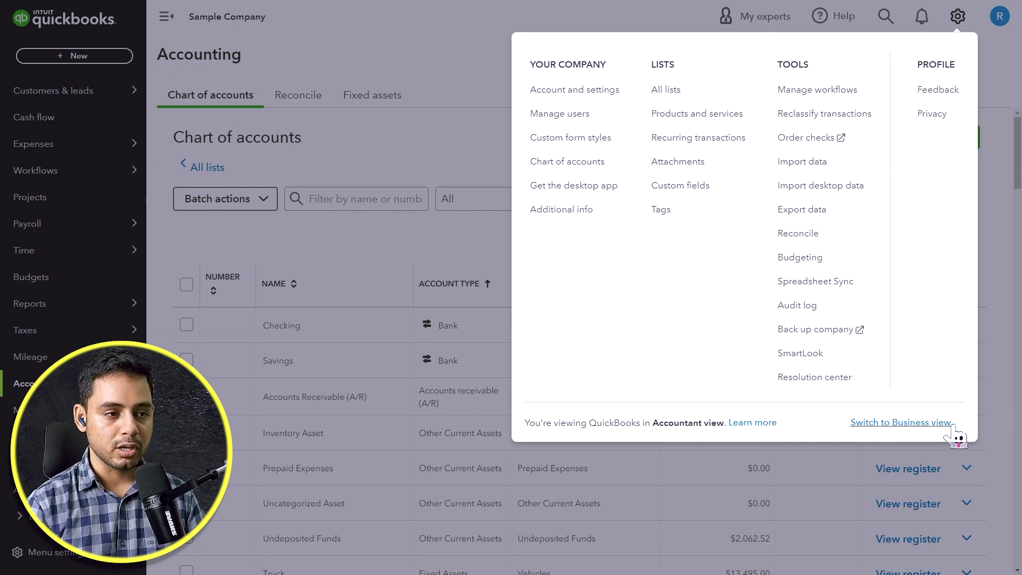
pyautogui.click(985, 426)
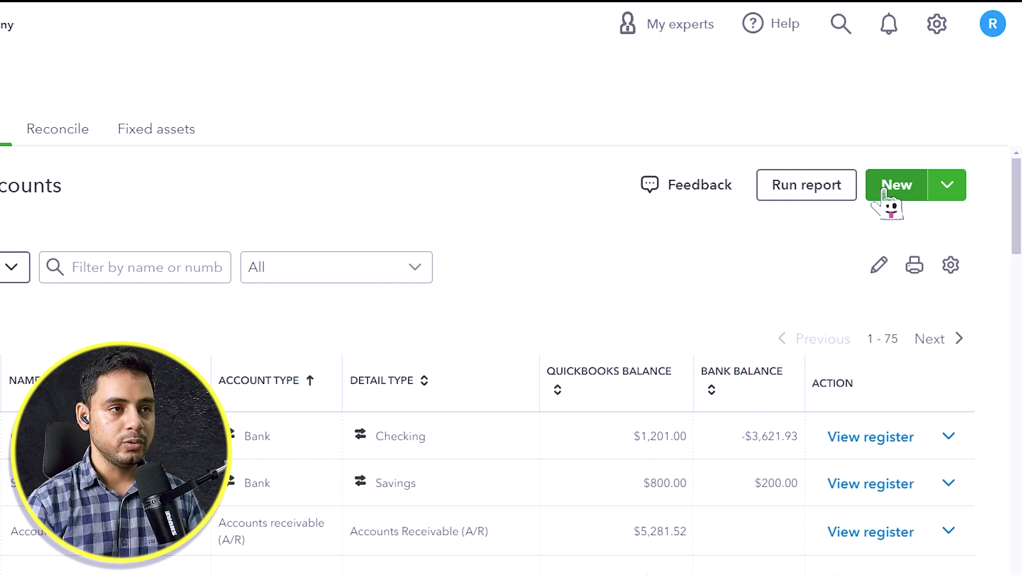
# Start a new Assets account saved under Fixed Assets, with Vehicles as its tax form section
pyautogui.click(888, 192)
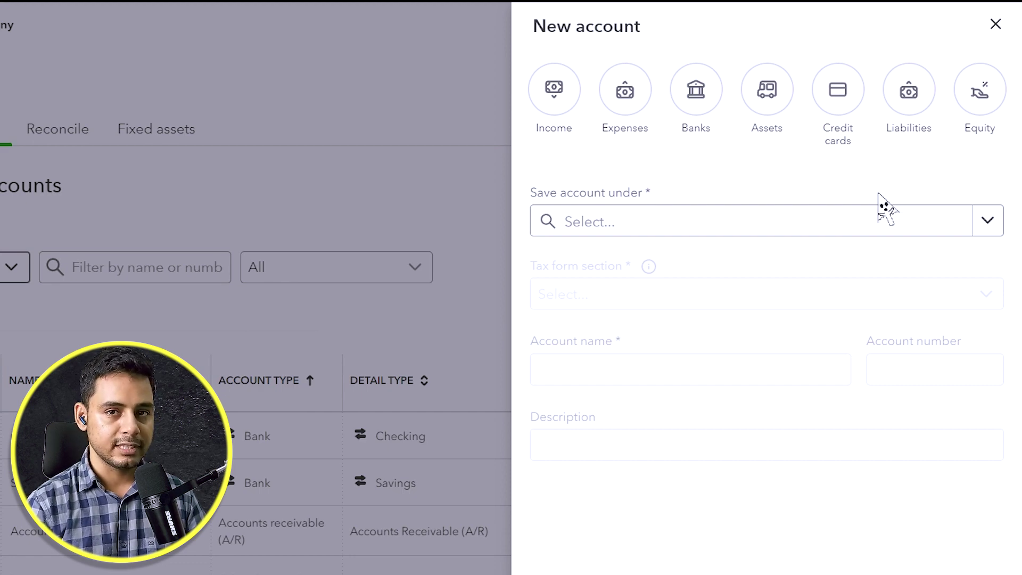
pyautogui.click(770, 105)
pyautogui.click(977, 221)
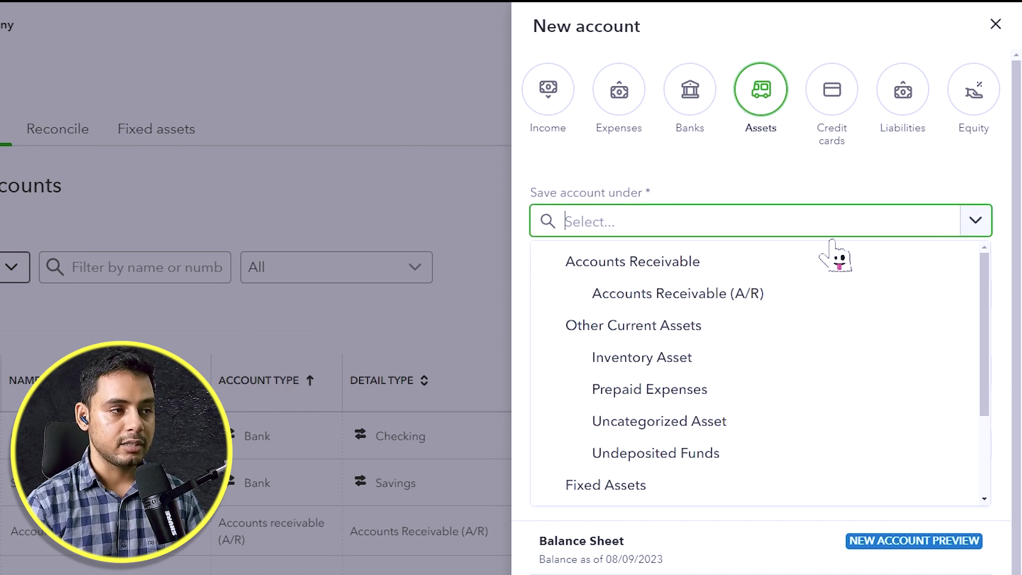
pyautogui.scroll(-3, 692, 384)
pyautogui.click(678, 372)
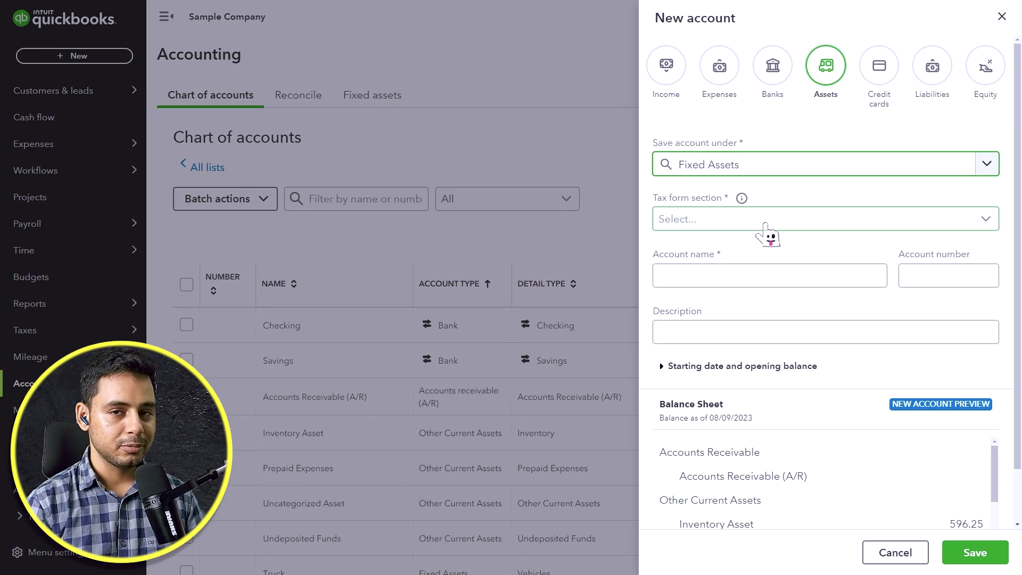
pyautogui.click(765, 223)
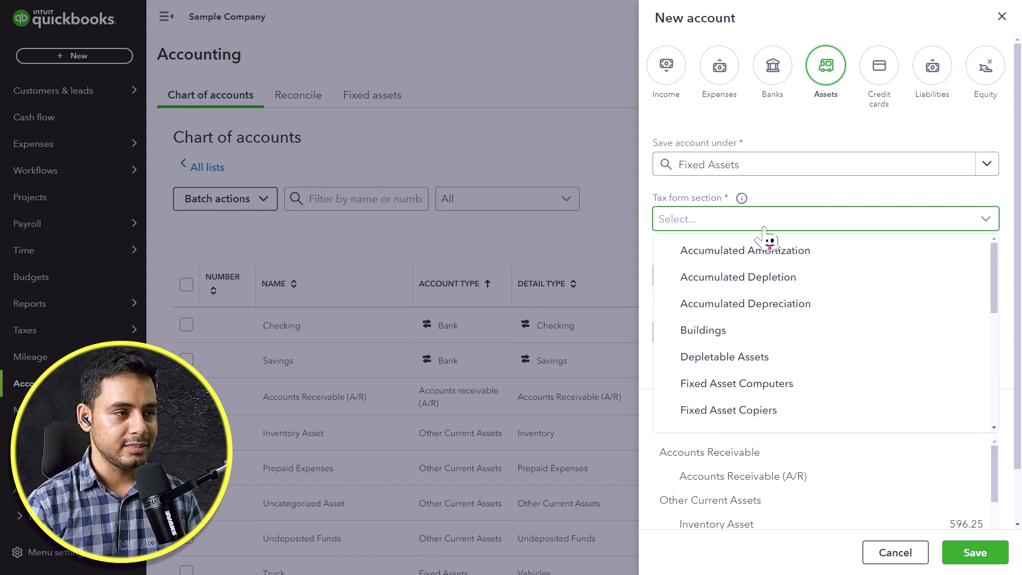
pyautogui.scroll(-5, 772, 354)
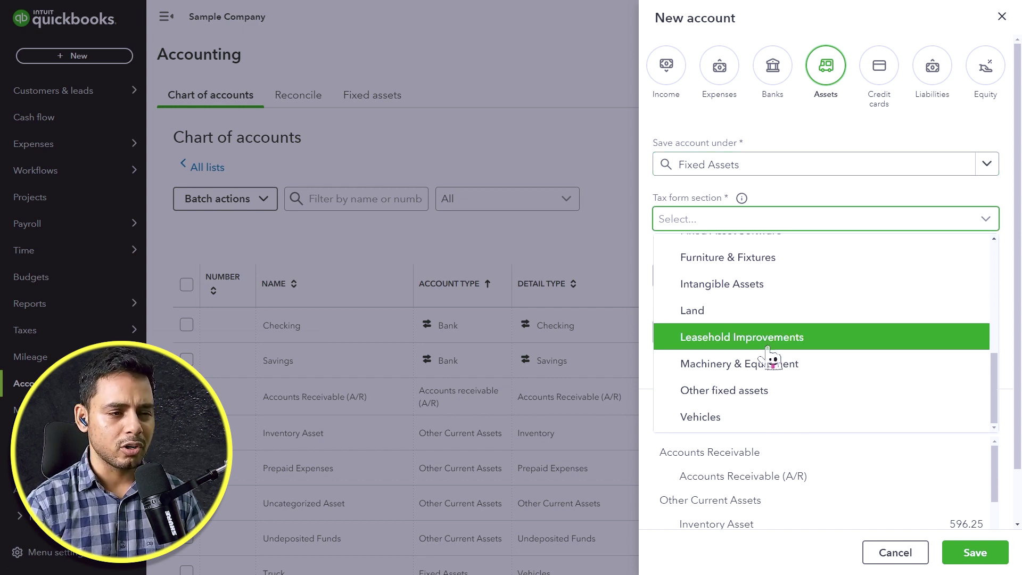
pyautogui.click(762, 418)
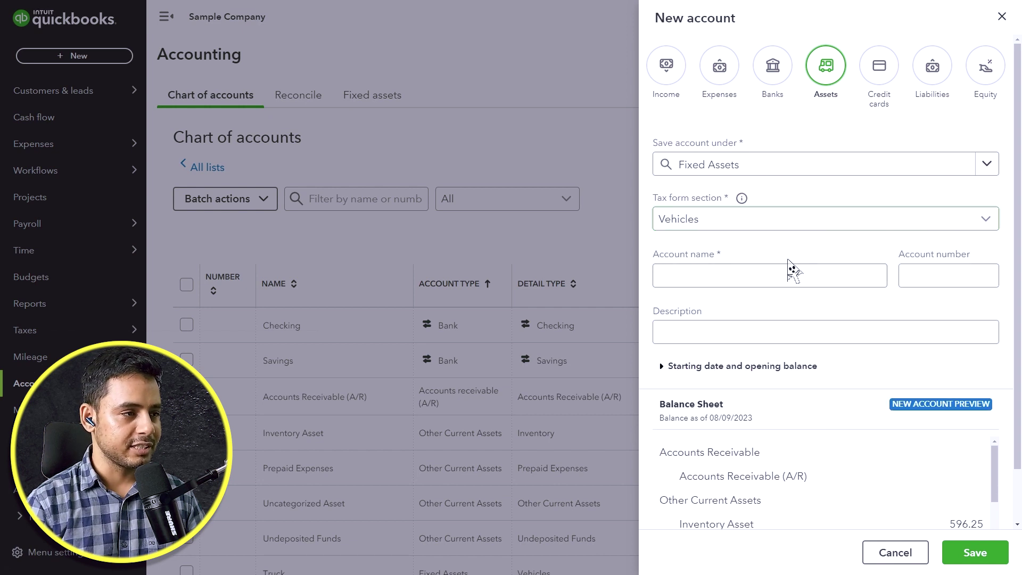
# Name the new account Spaceship, give it ledger number 14001 and enter the description "Account Description."
pyautogui.click(788, 279)
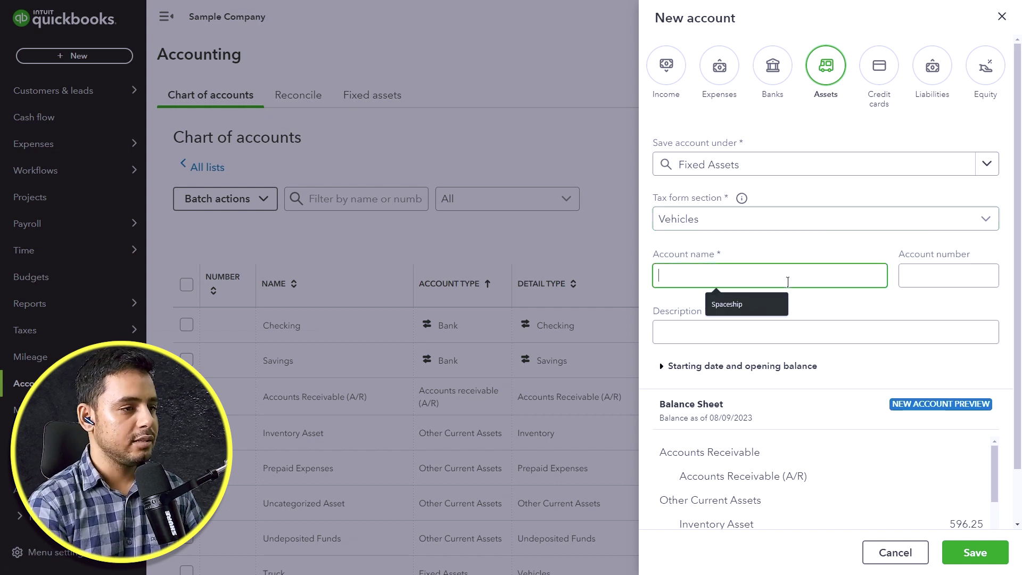
pyautogui.click(767, 303)
pyautogui.click(948, 280)
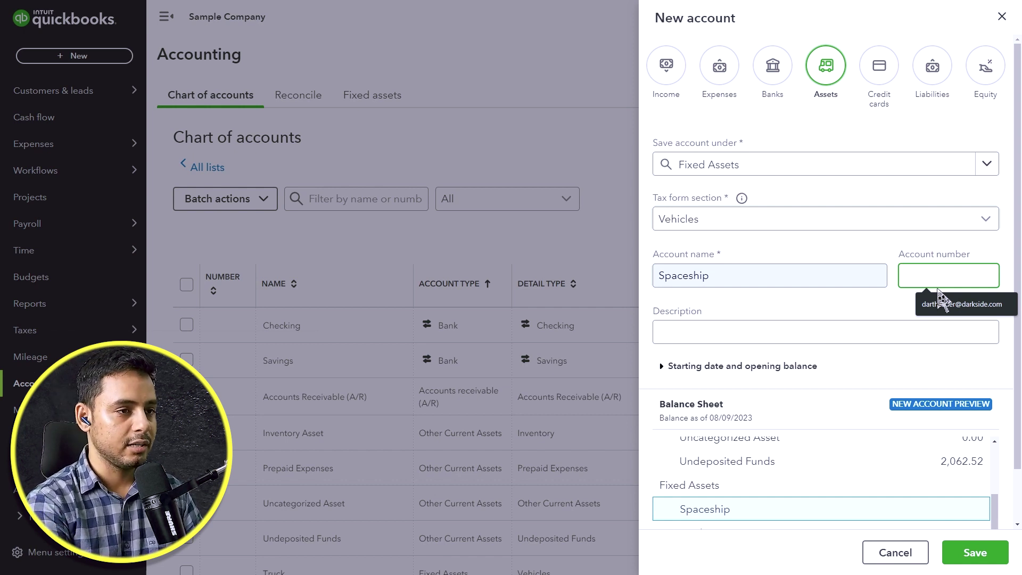
pyautogui.write('12')
pyautogui.press('BackSpace')
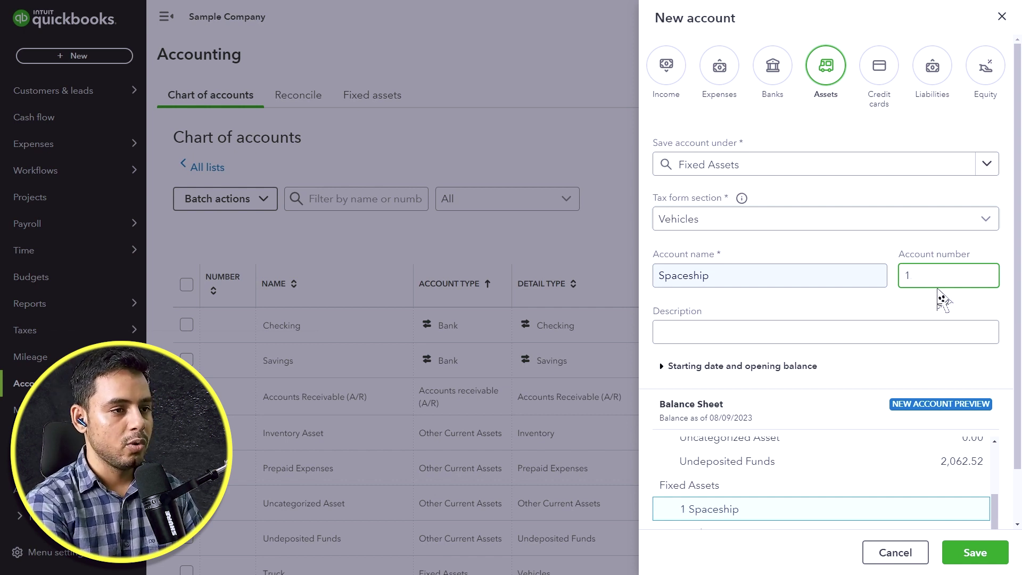
pyautogui.write('4')
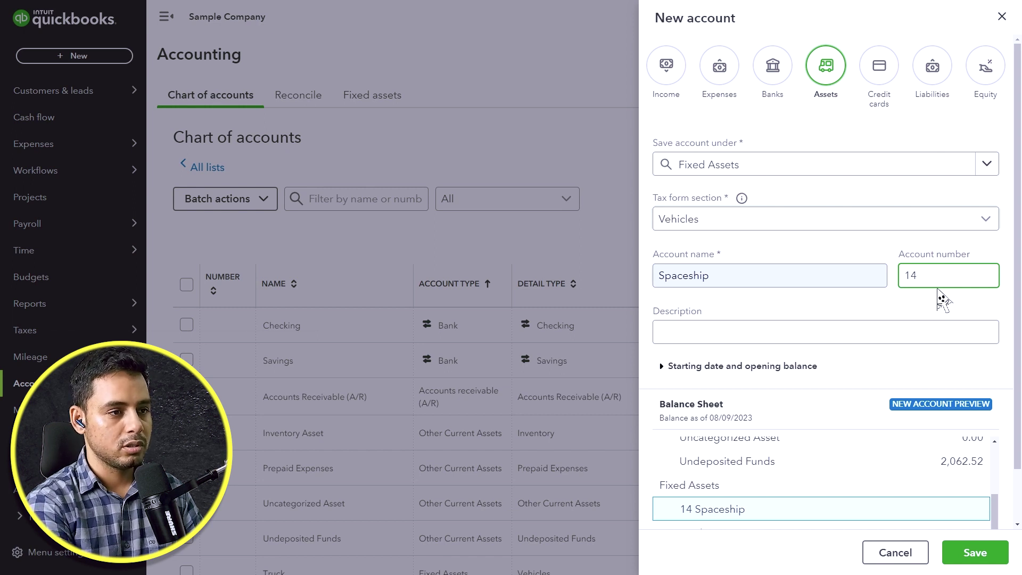
pyautogui.write('001')
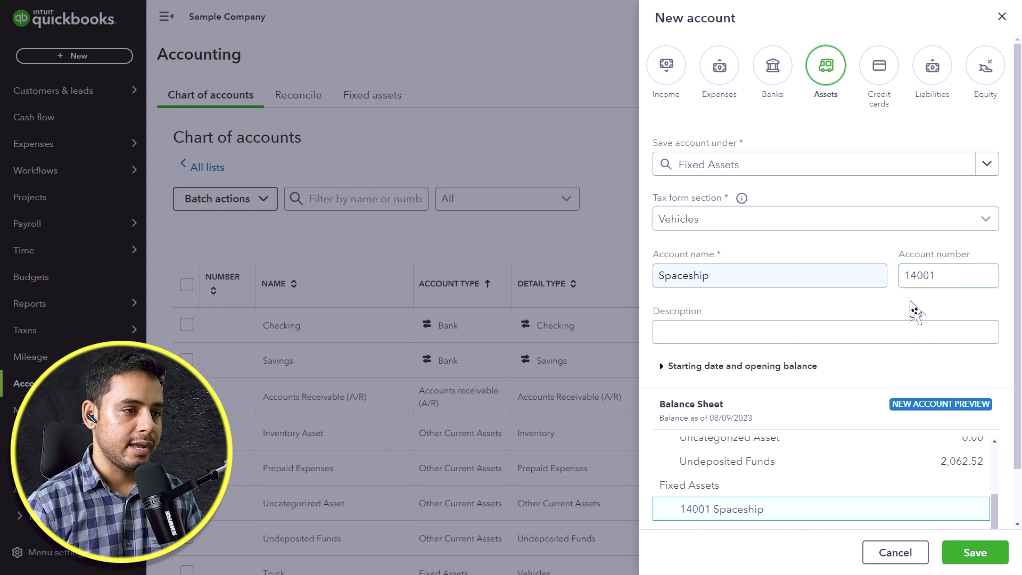
pyautogui.click(891, 336)
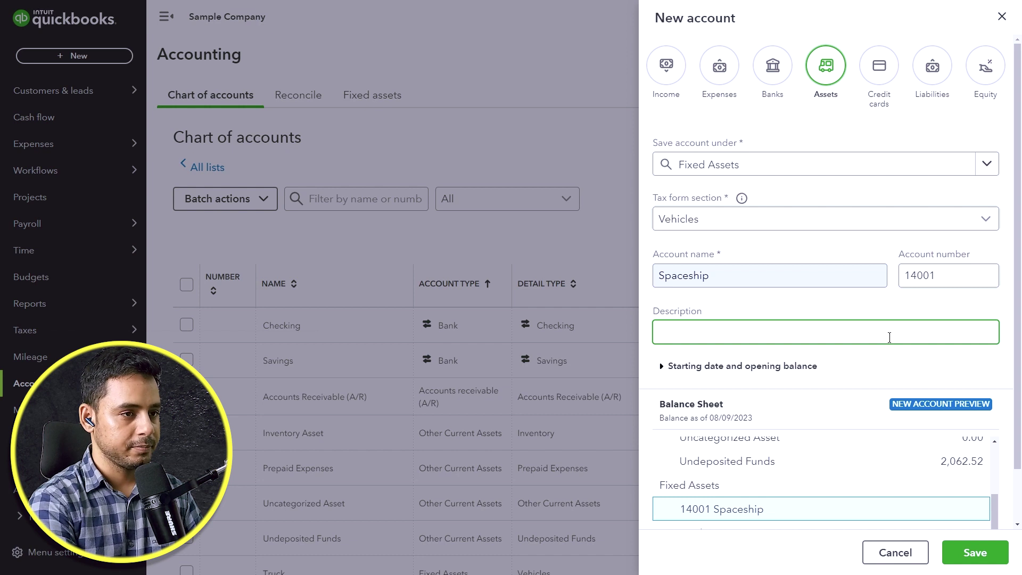
pyautogui.write('Account')
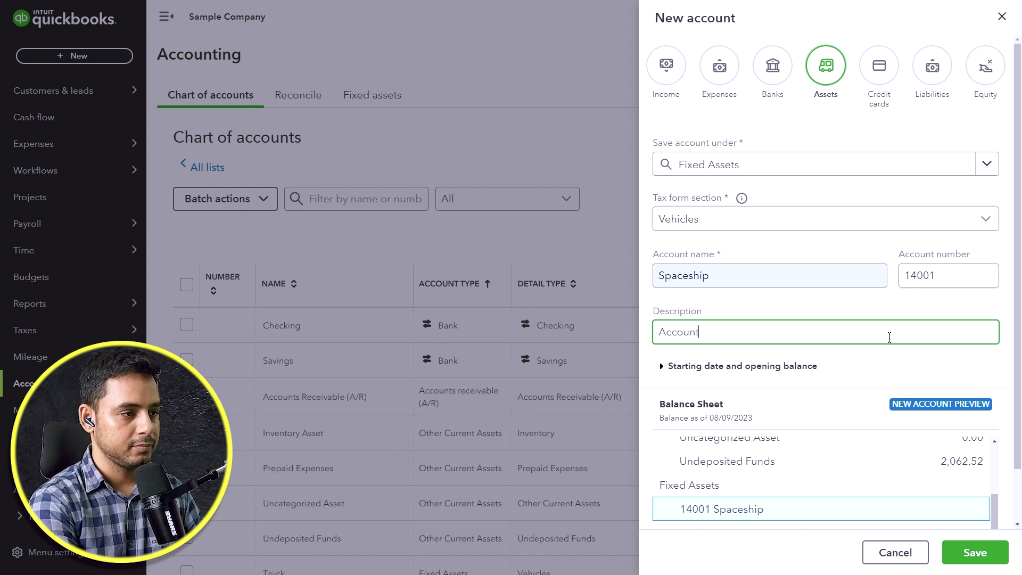
pyautogui.write(' Description.')
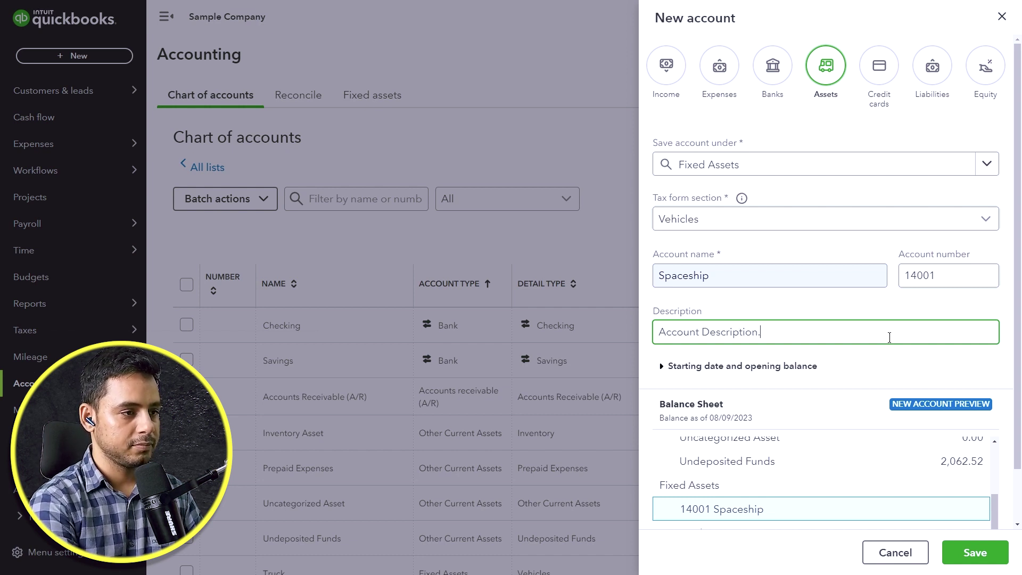
# Examine the starting date and opening balance options and the new account's position in the balance sheet preview
pyautogui.click(799, 367)
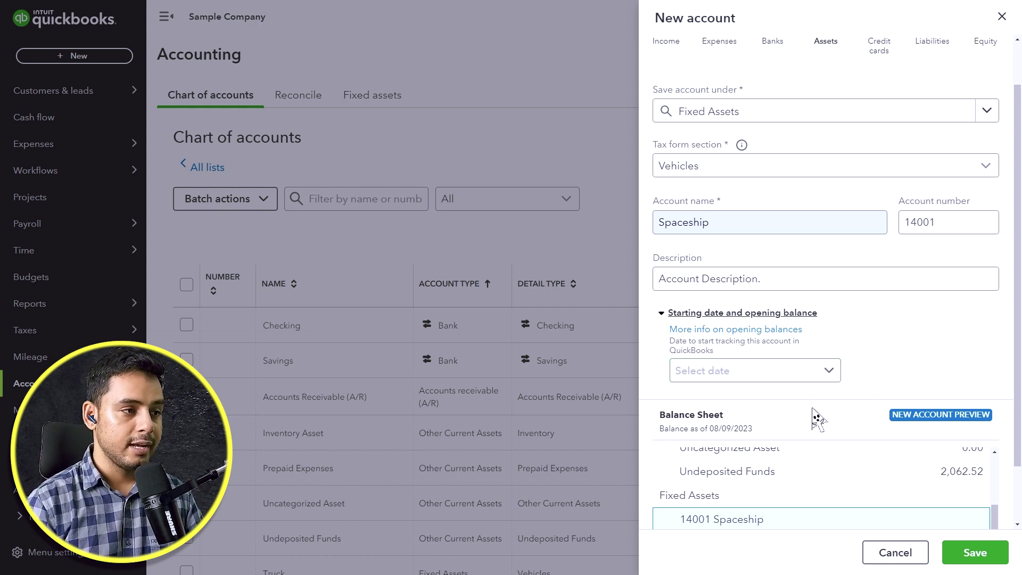
pyautogui.click(664, 314)
pyautogui.scroll(-2, 708, 425)
pyautogui.scroll(2, 735, 429)
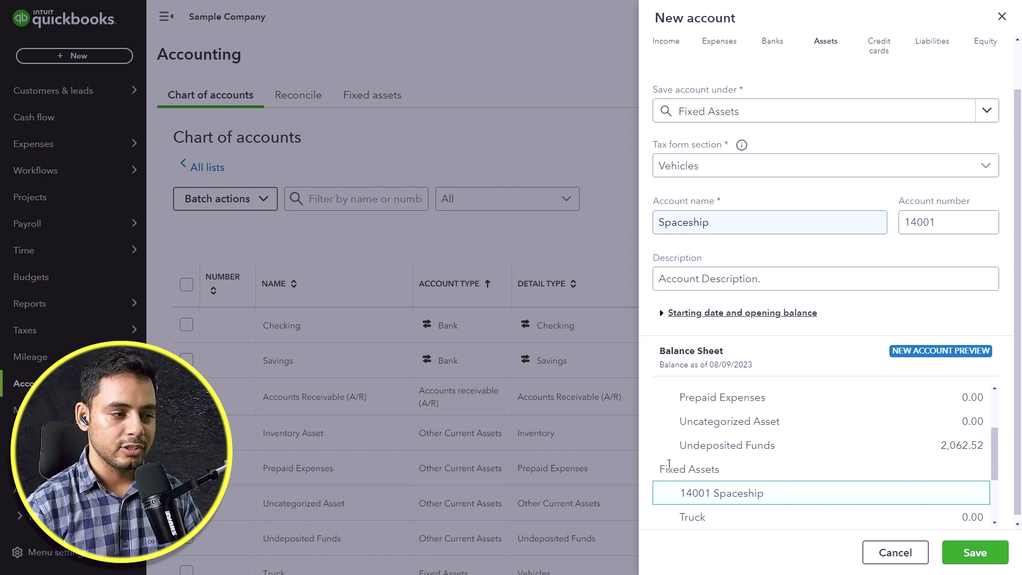
pyautogui.scroll(-1, 733, 494)
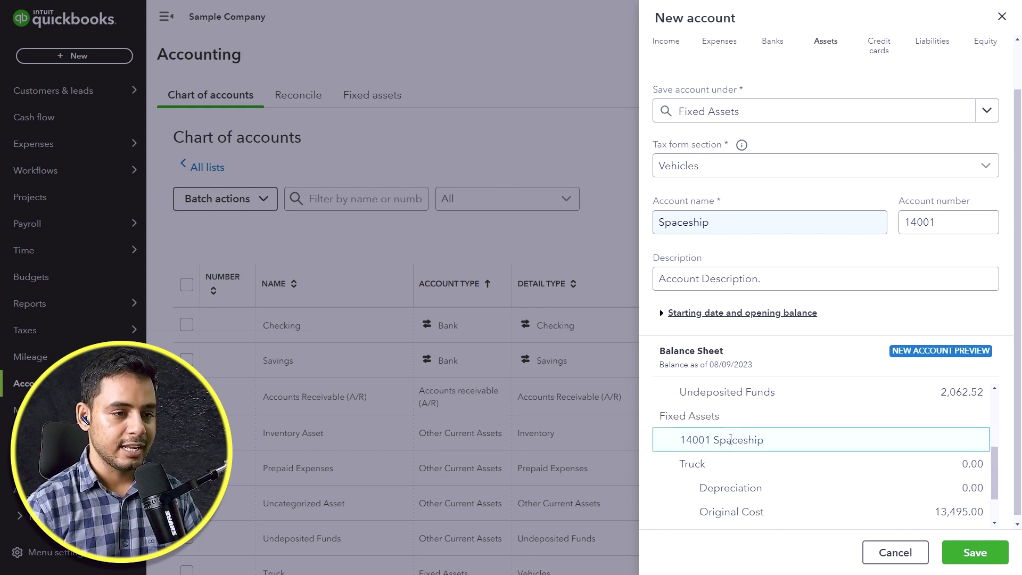
# Save the Spaceship account and locate it in the chart of accounts list
pyautogui.click(976, 553)
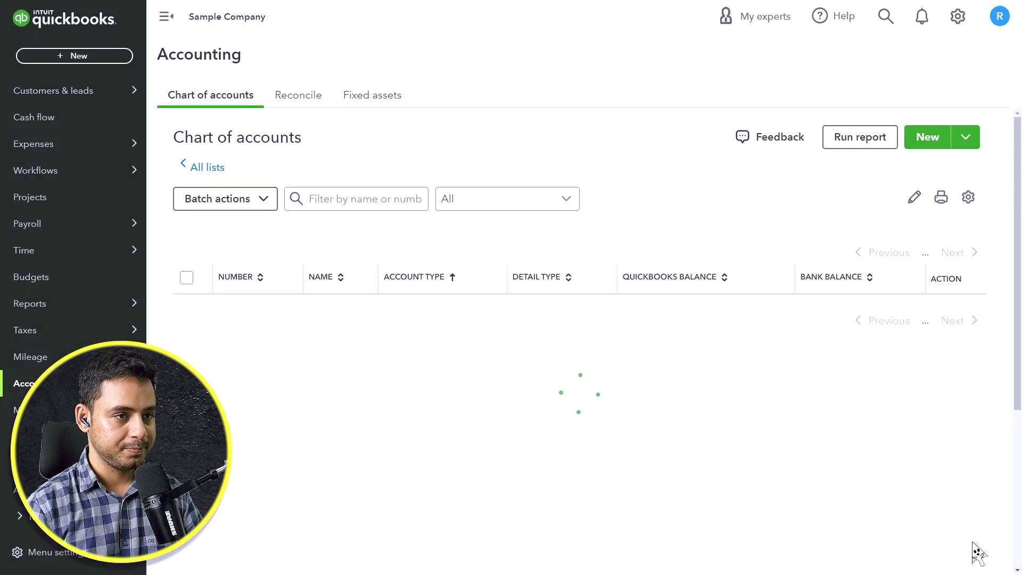
pyautogui.scroll(-6, 617, 447)
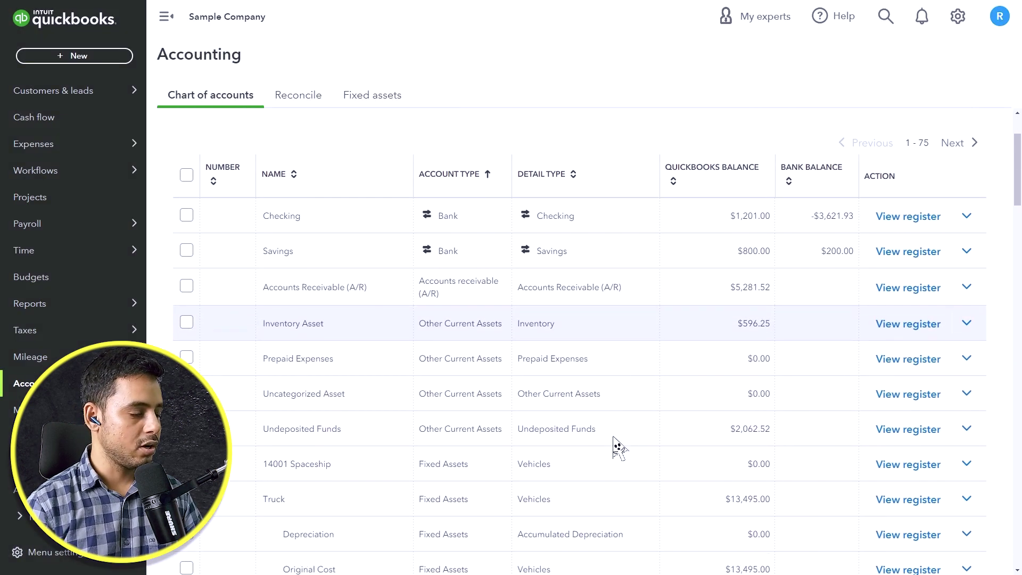
pyautogui.scroll(-1, 618, 448)
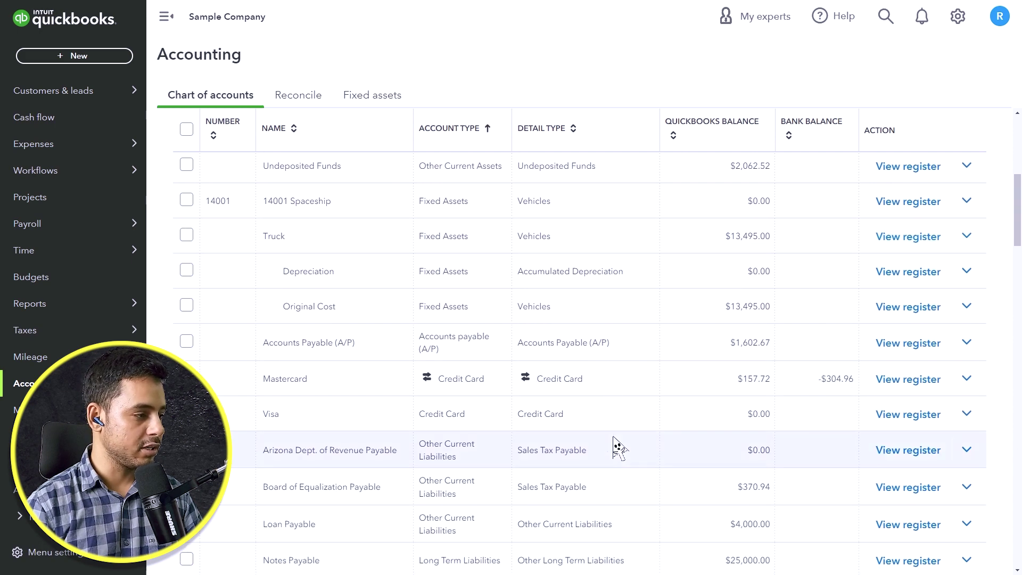
pyautogui.scroll(5, 611, 450)
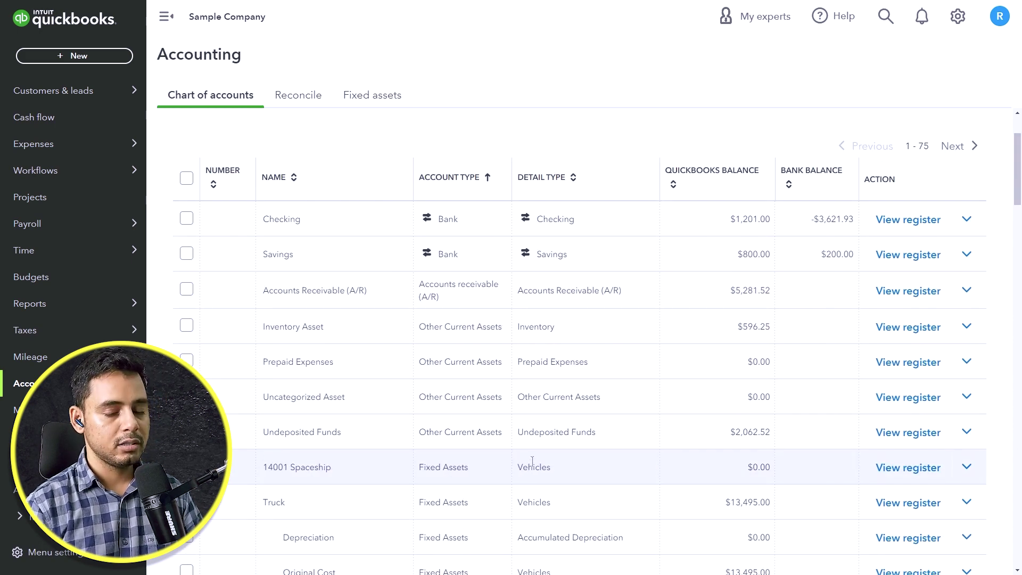
pyautogui.scroll(2, 530, 468)
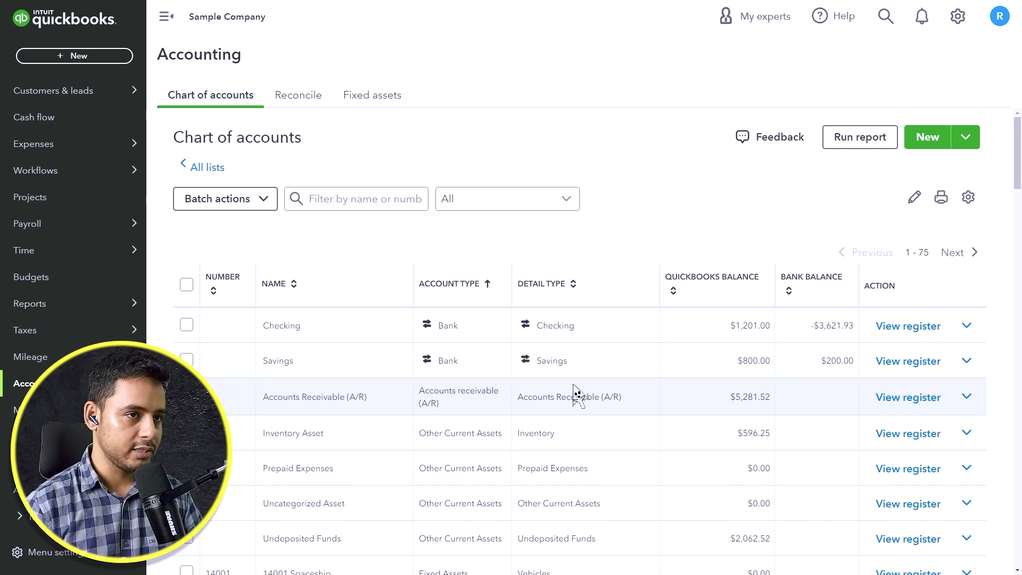
# Start another new Assets account, saved under the 14001 Spaceship account
pyautogui.click(927, 137)
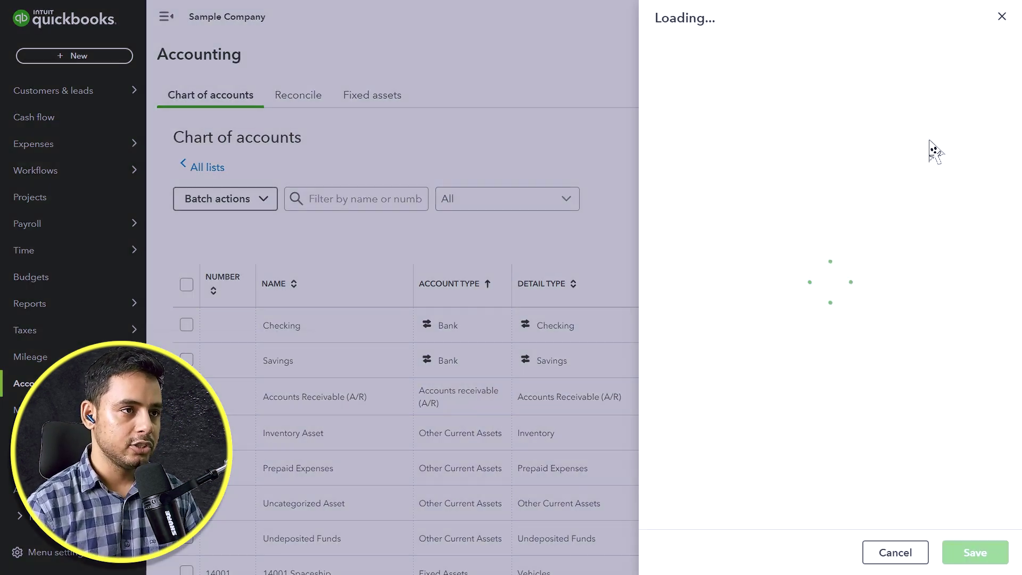
pyautogui.click(839, 85)
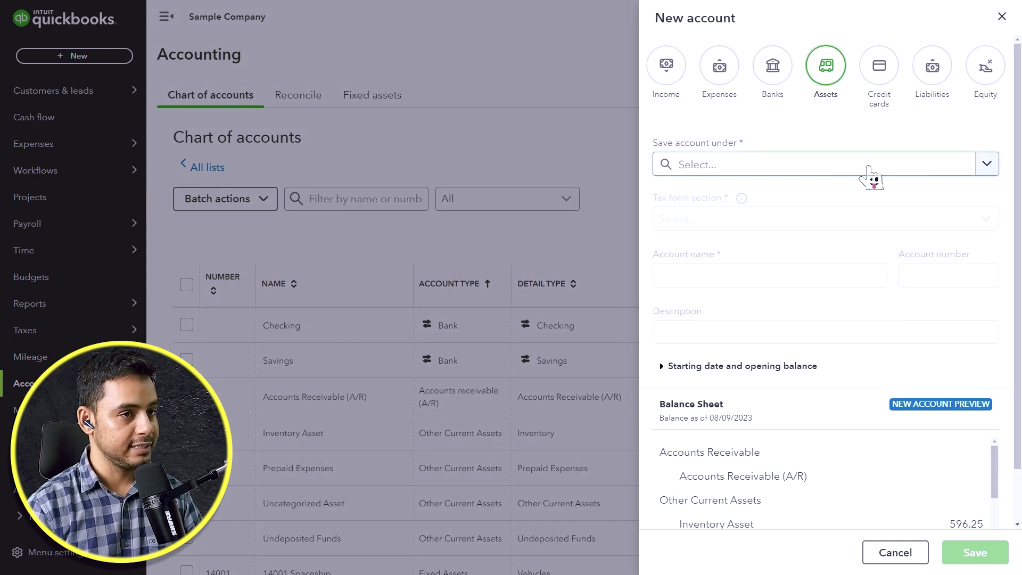
pyautogui.click(988, 168)
pyautogui.scroll(-3, 775, 356)
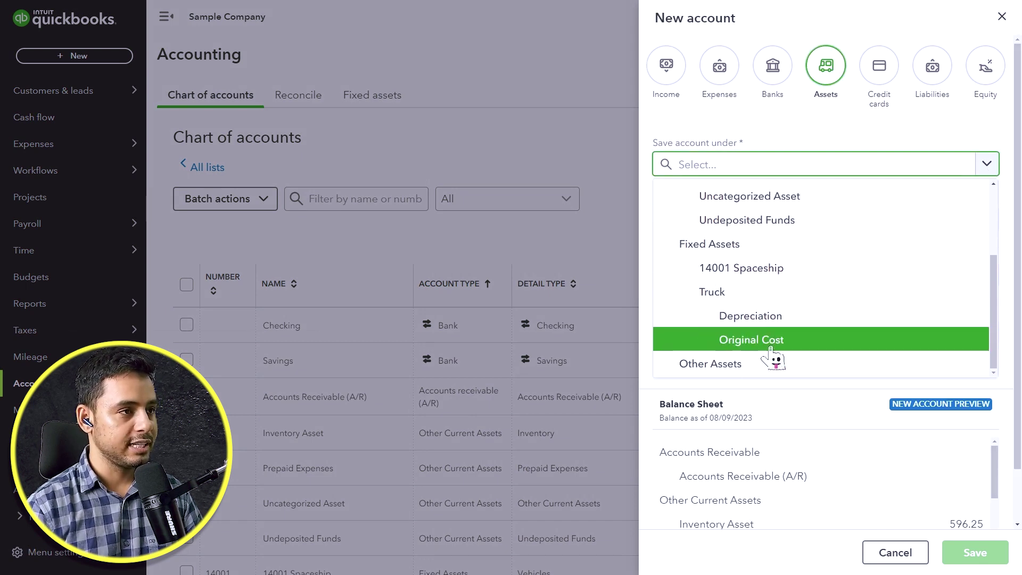
pyautogui.click(783, 268)
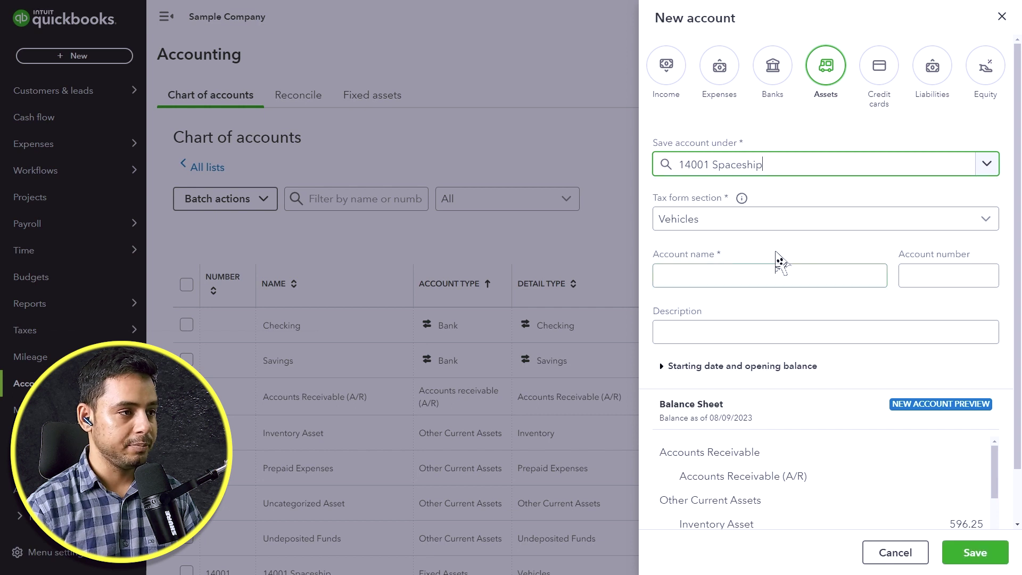
# Name the subaccount Original cost, give it ledger number 14002 and description "original cost of the spaceship.", and save it
pyautogui.click(743, 274)
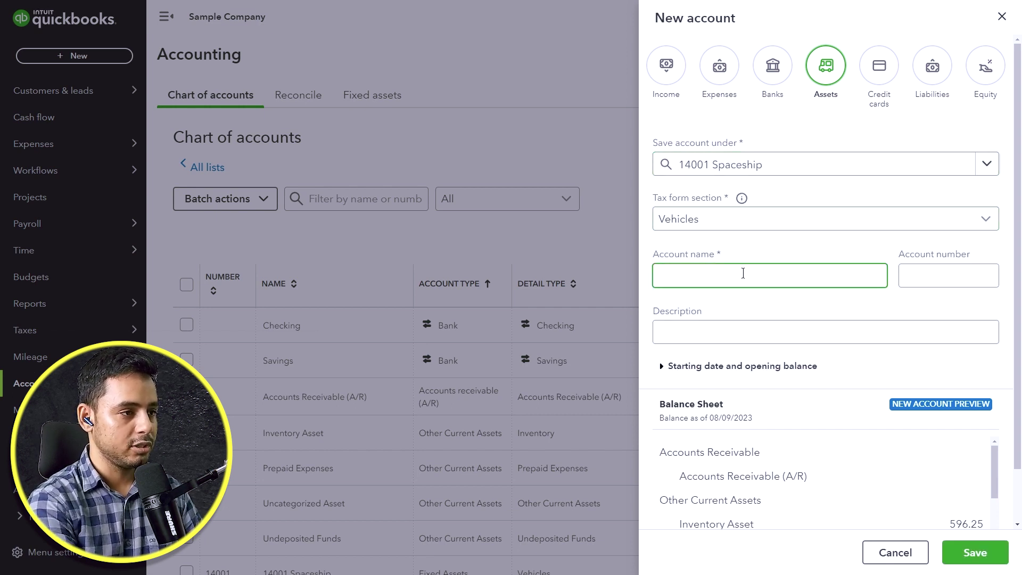
pyautogui.write('Original')
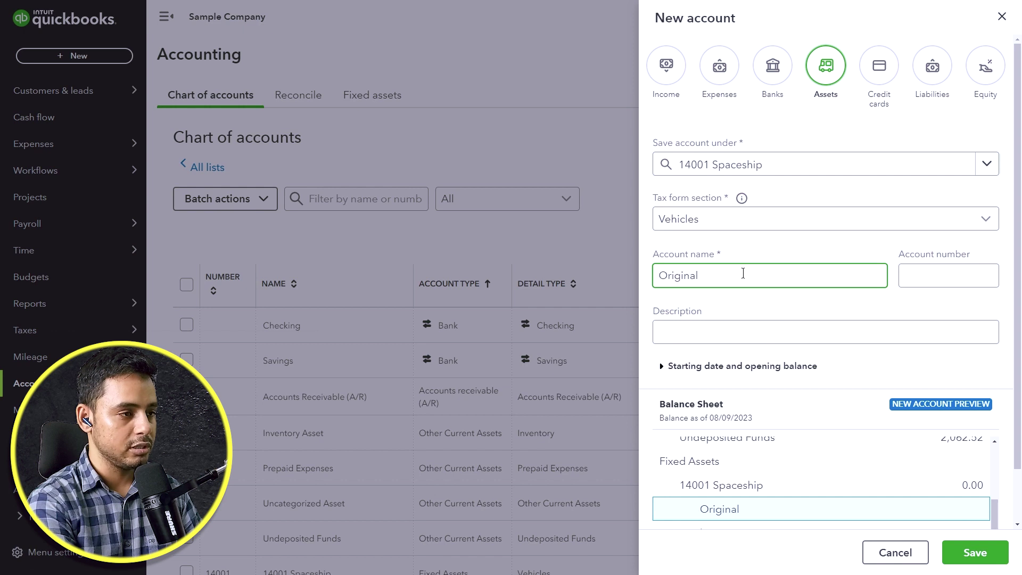
pyautogui.write(' cost')
pyautogui.click(915, 269)
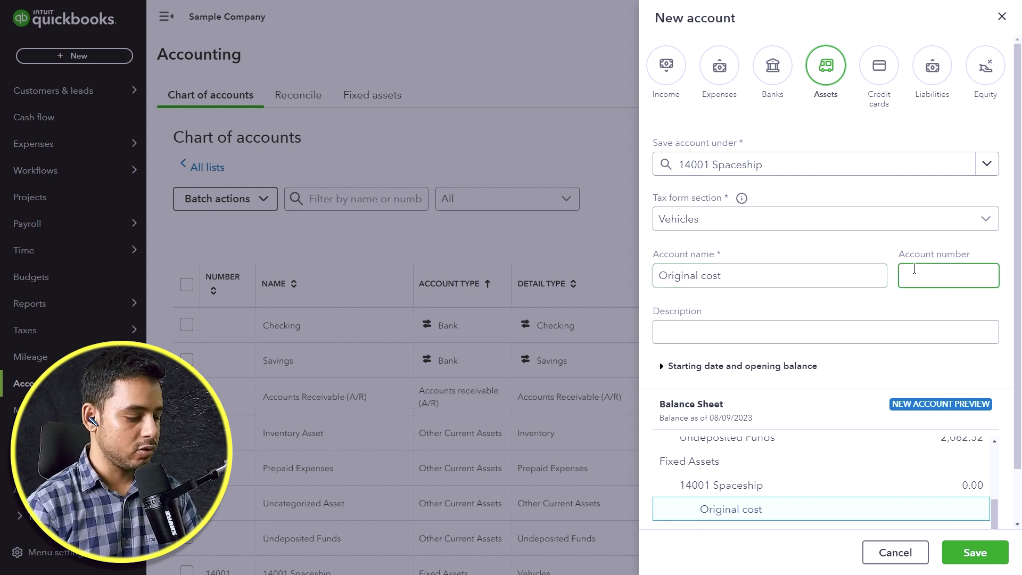
pyautogui.write('14')
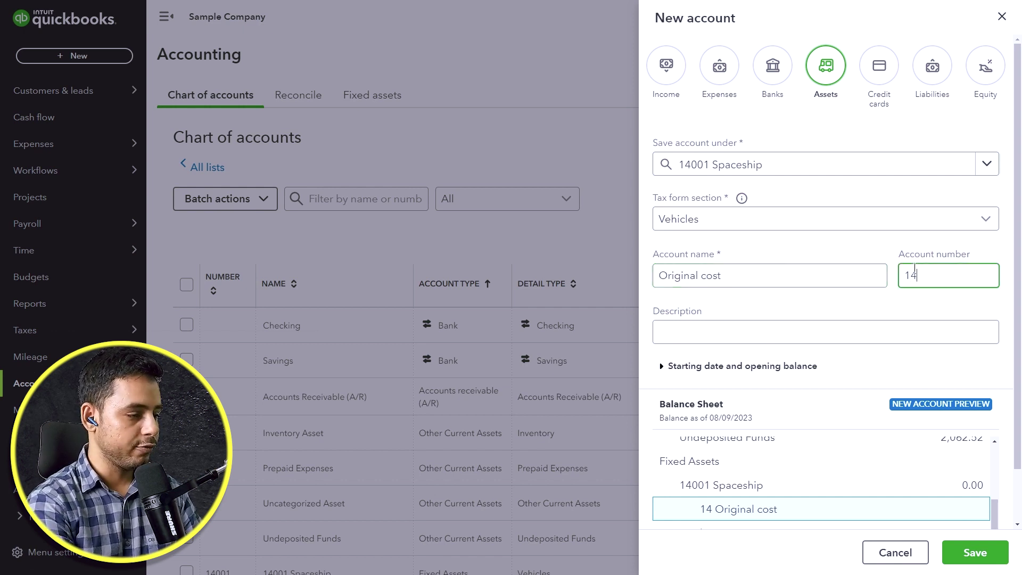
pyautogui.write('002')
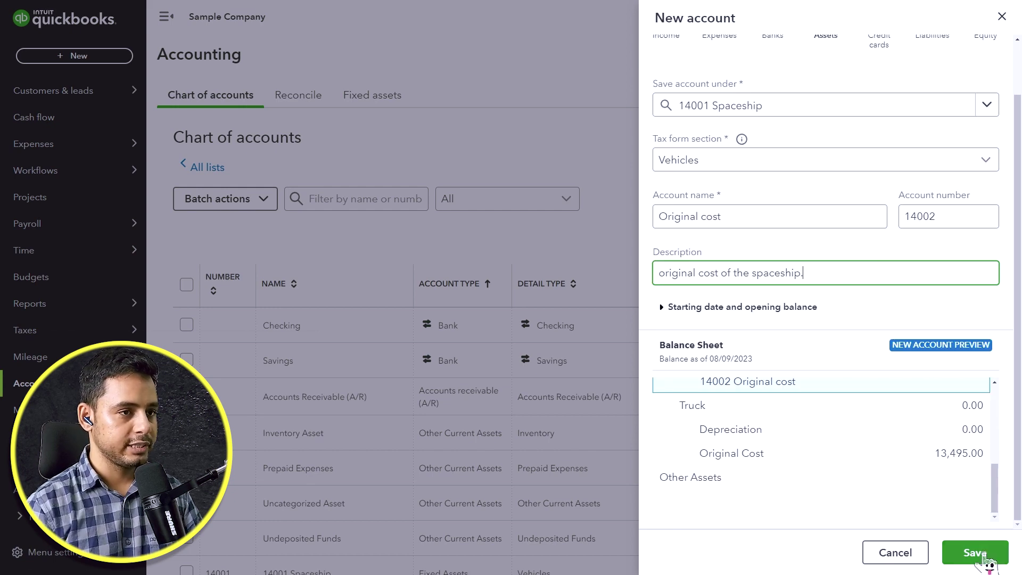
pyautogui.click(983, 555)
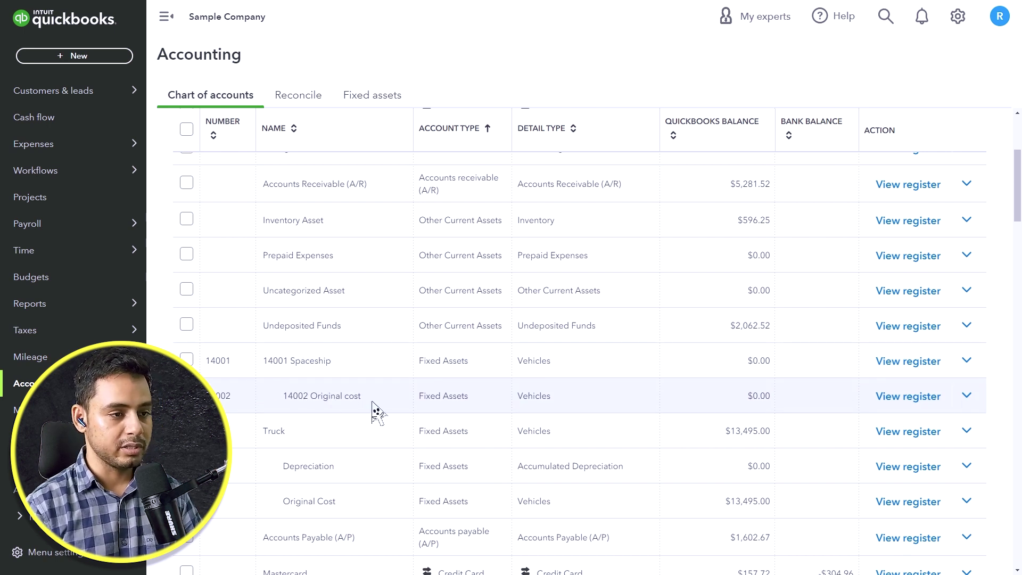
# Start a further Assets account under 14001 Spaceship, with Accumulated Depreciation as its tax form section
pyautogui.scroll(2, 700, 196)
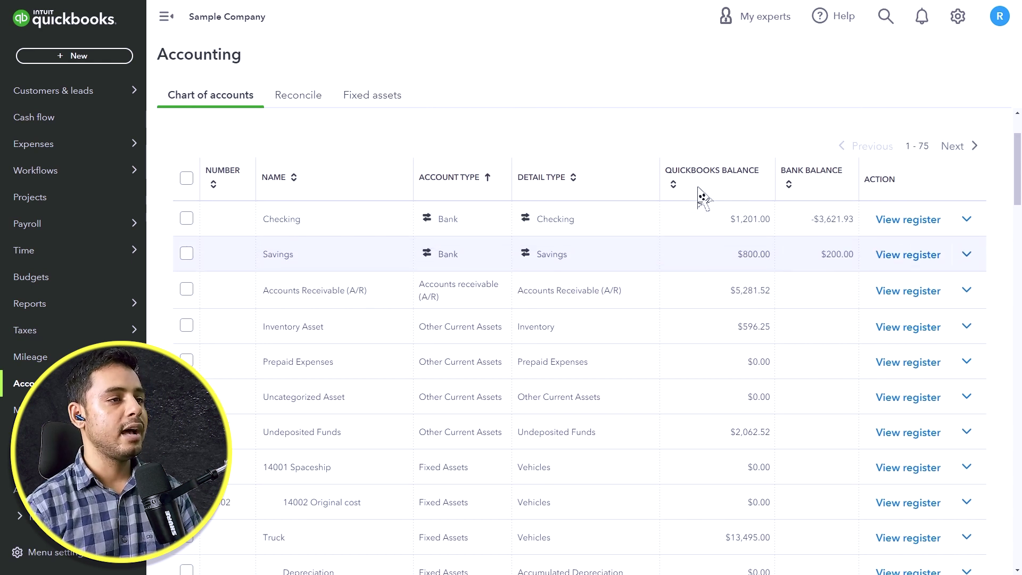
pyautogui.scroll(2, 839, 206)
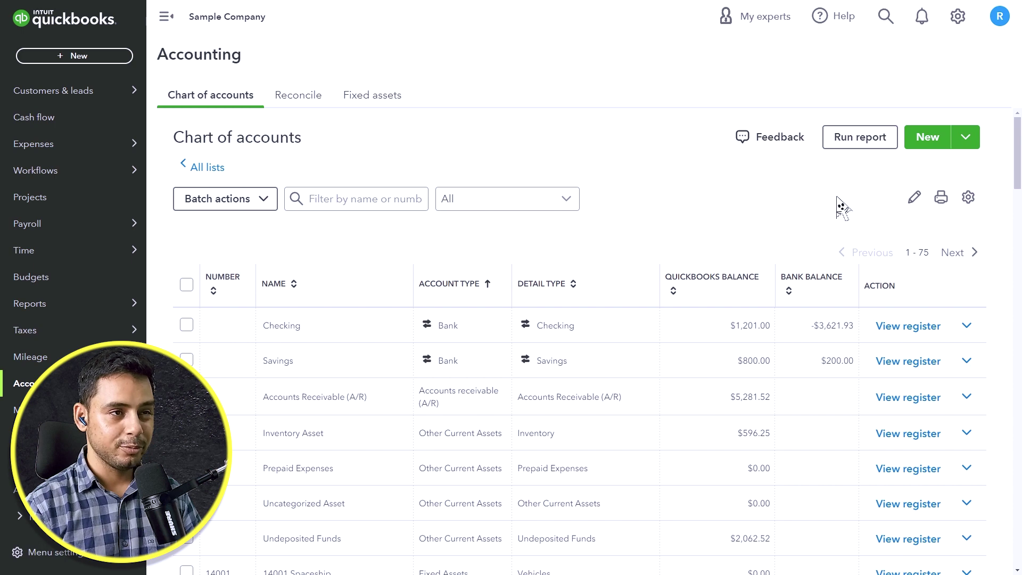
pyautogui.click(936, 134)
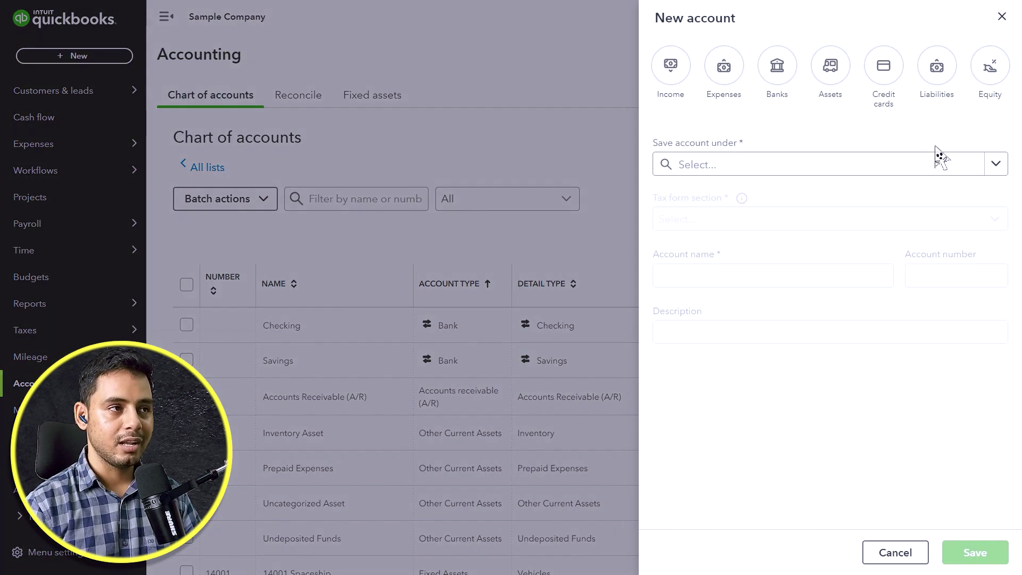
pyautogui.click(840, 79)
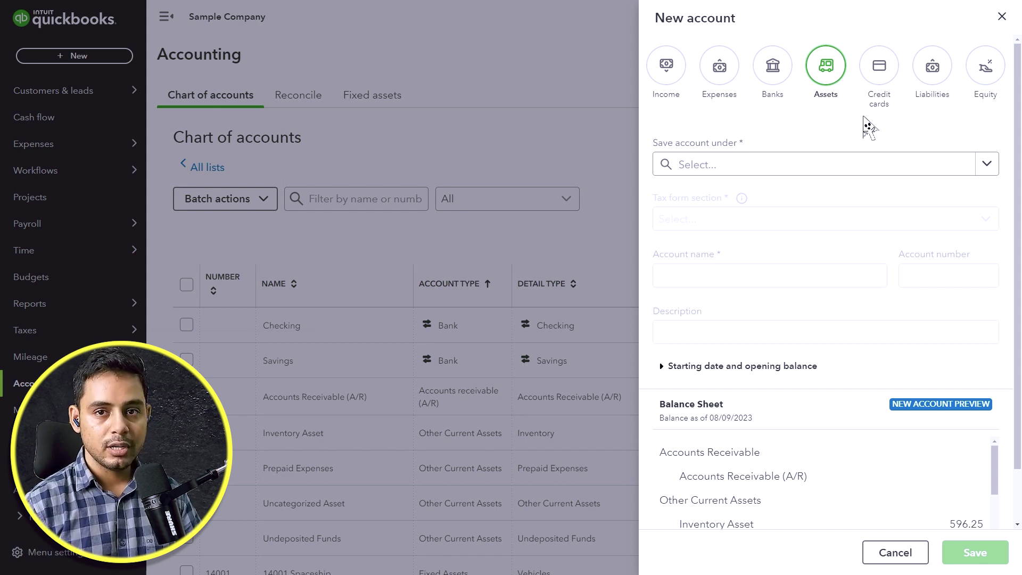
pyautogui.click(986, 164)
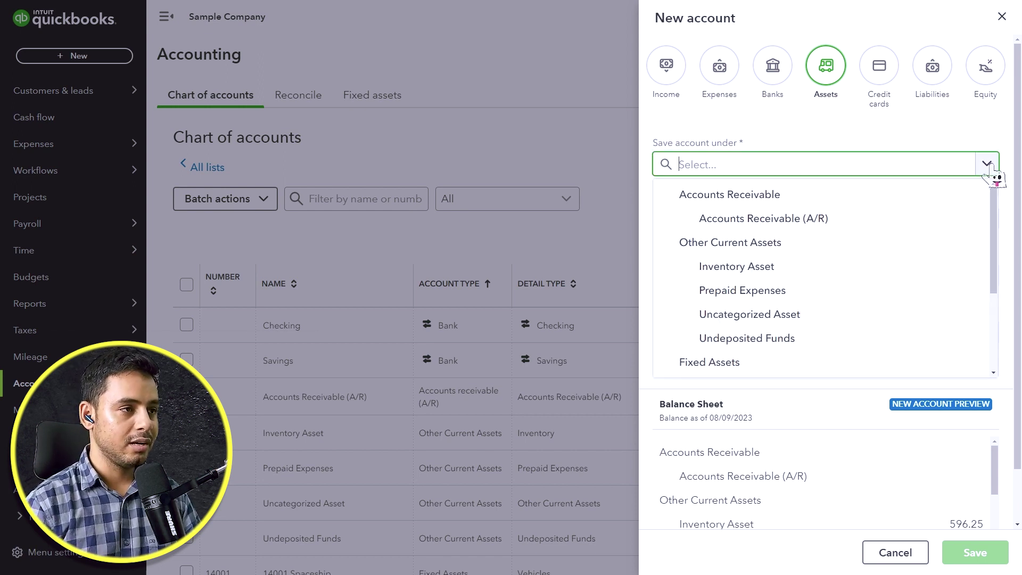
pyautogui.scroll(-3, 856, 282)
pyautogui.click(845, 251)
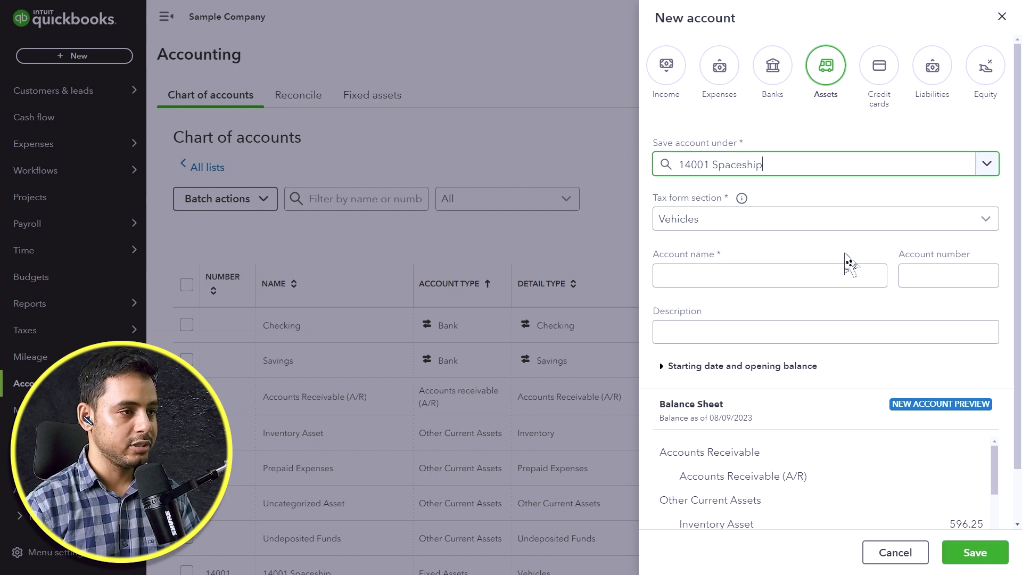
pyautogui.click(929, 228)
pyautogui.scroll(5, 833, 321)
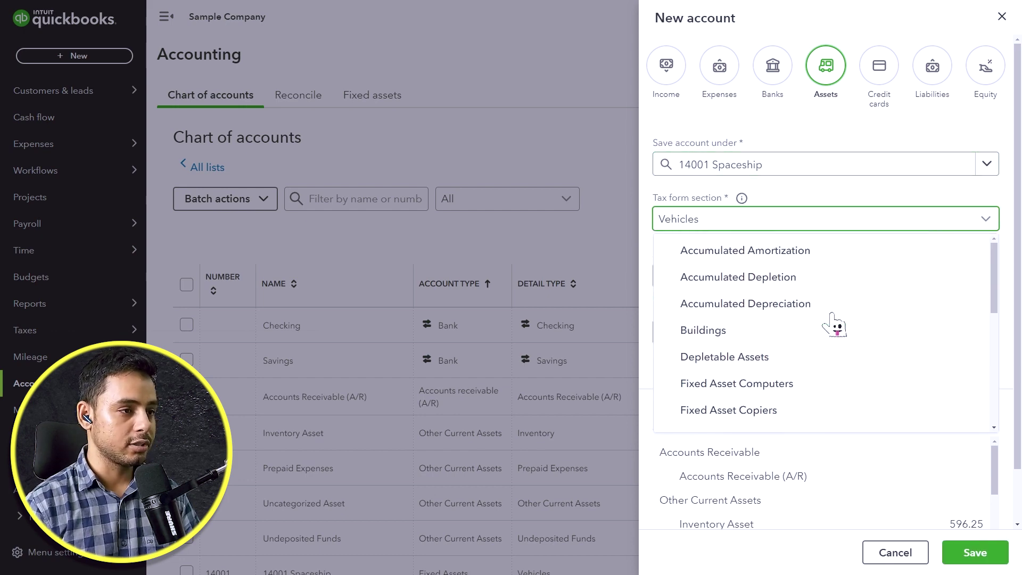
pyautogui.click(745, 310)
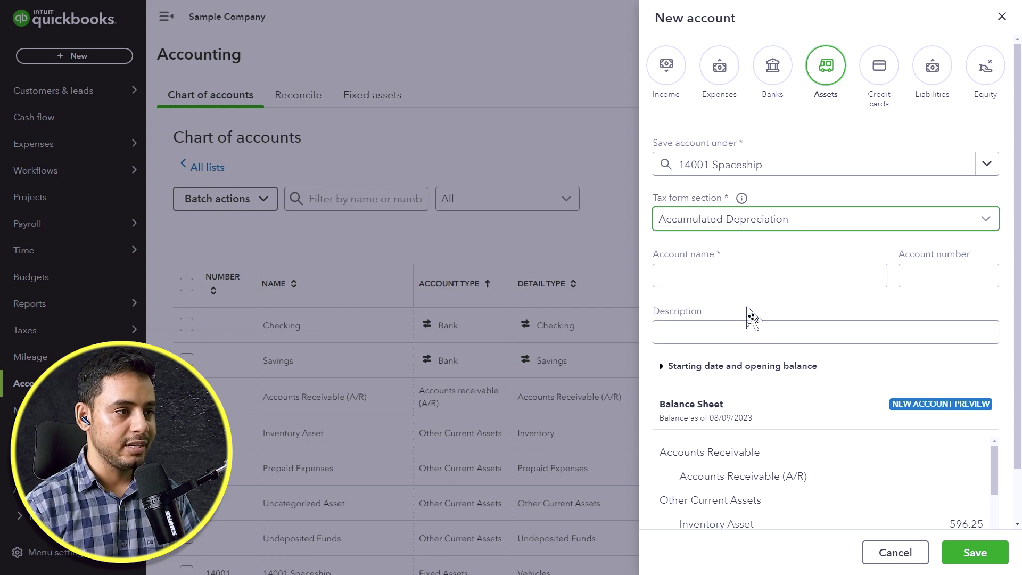
# Name the new subaccount Accumulated depreciation, assign it ledger number 16001 and save it
pyautogui.click(775, 277)
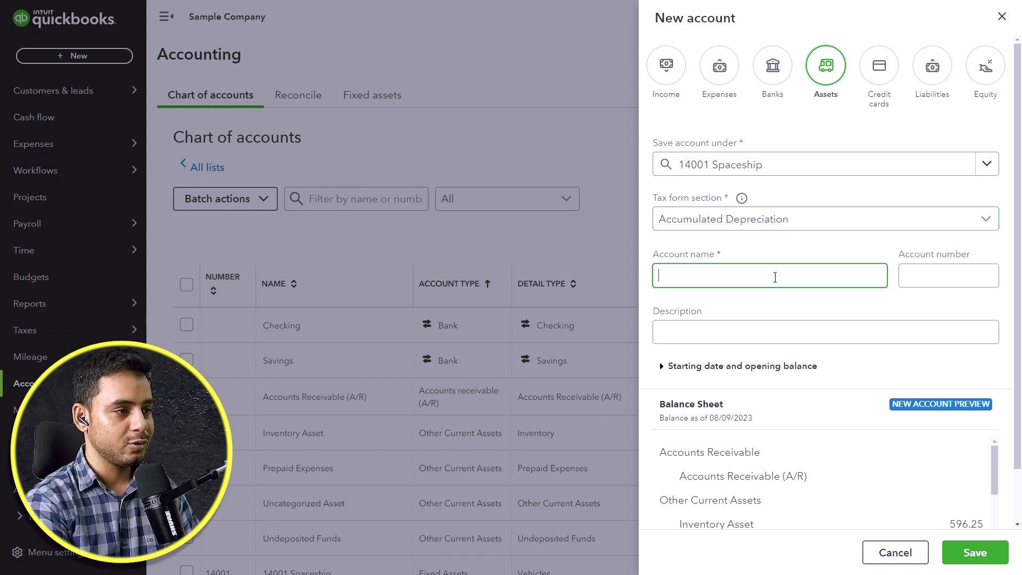
pyautogui.write('Accumulated d')
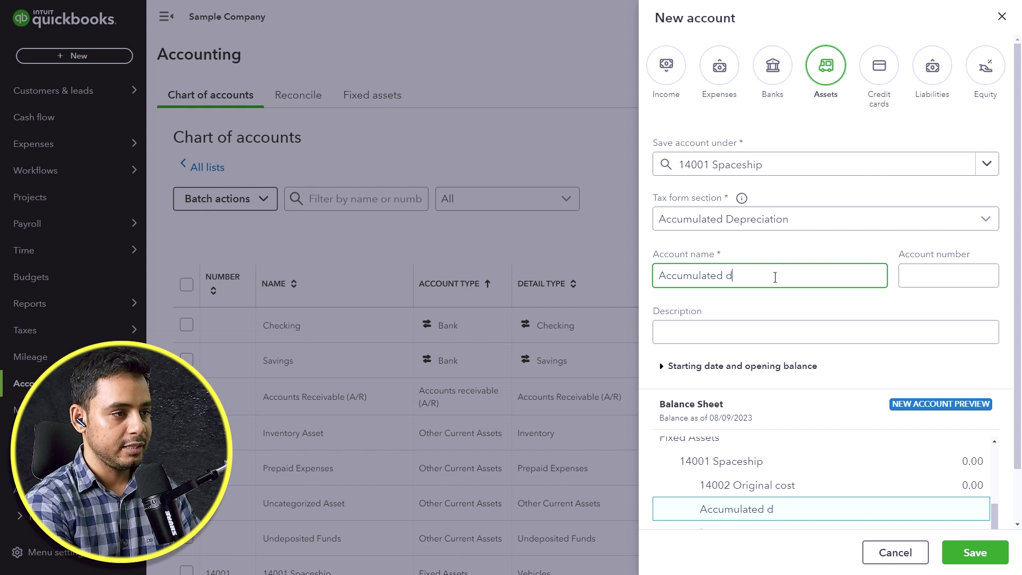
pyautogui.write('epreciation')
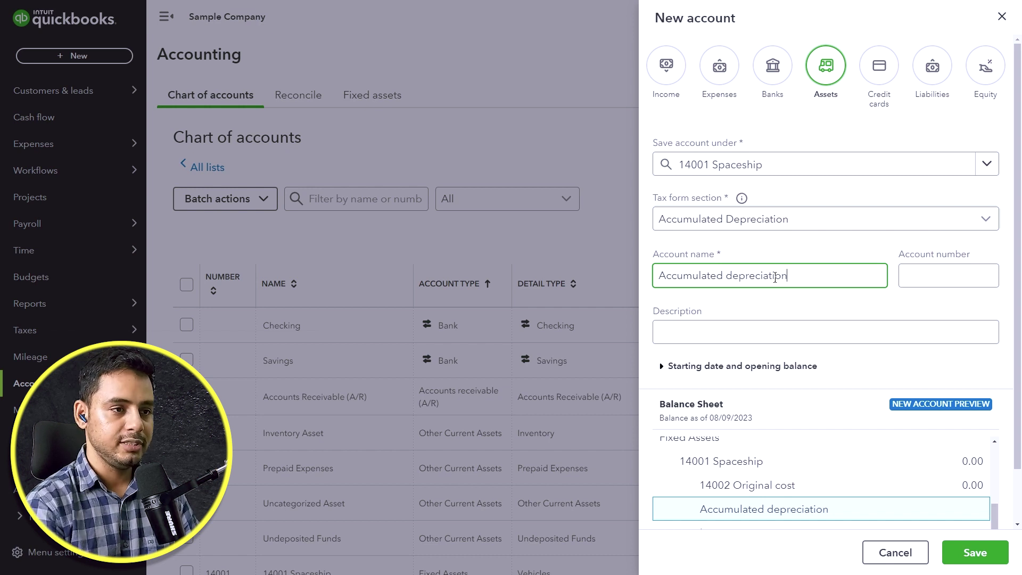
pyautogui.click(926, 281)
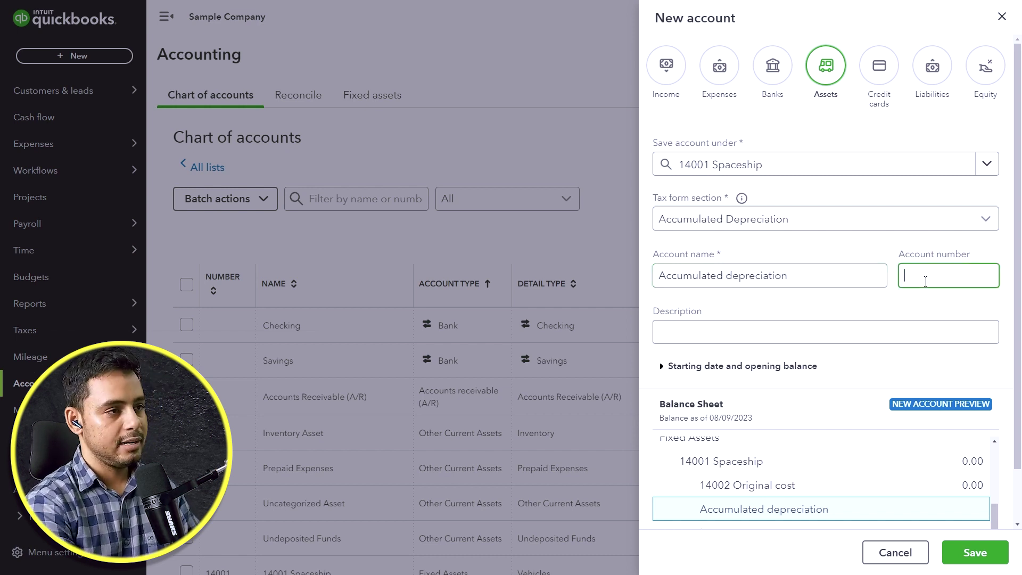
pyautogui.write('1')
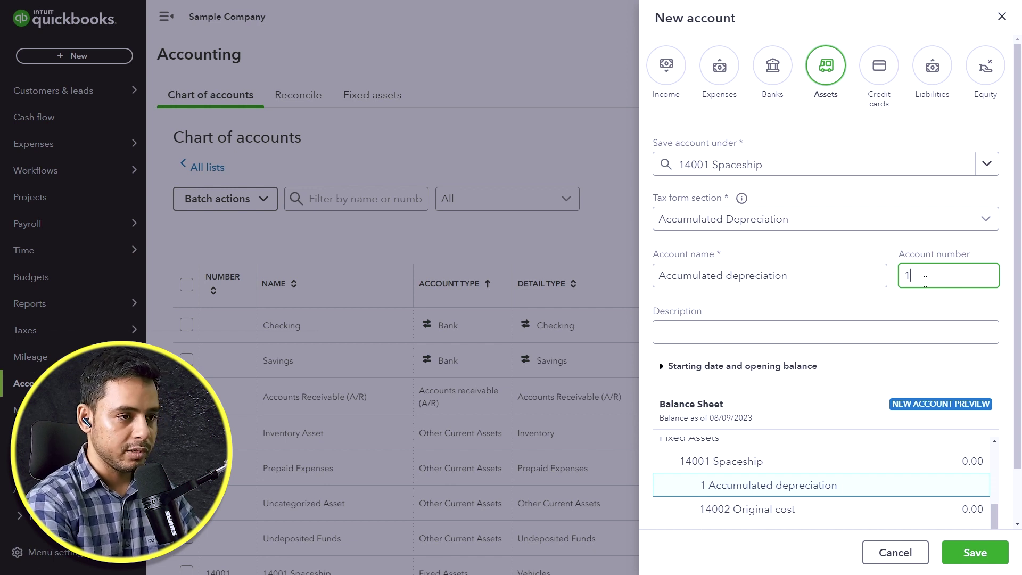
pyautogui.write('6')
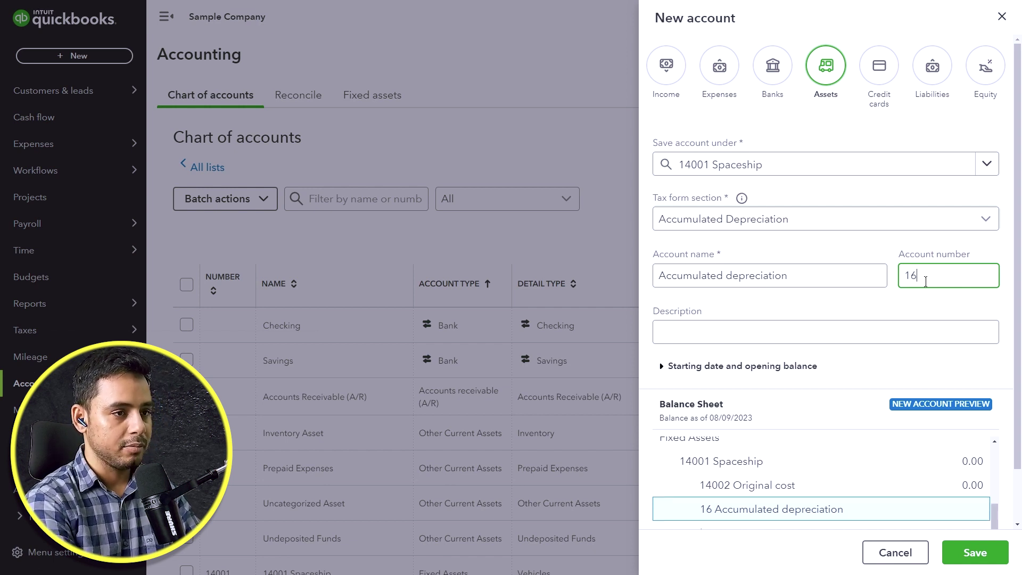
pyautogui.write('002')
pyautogui.press('BackSpace')
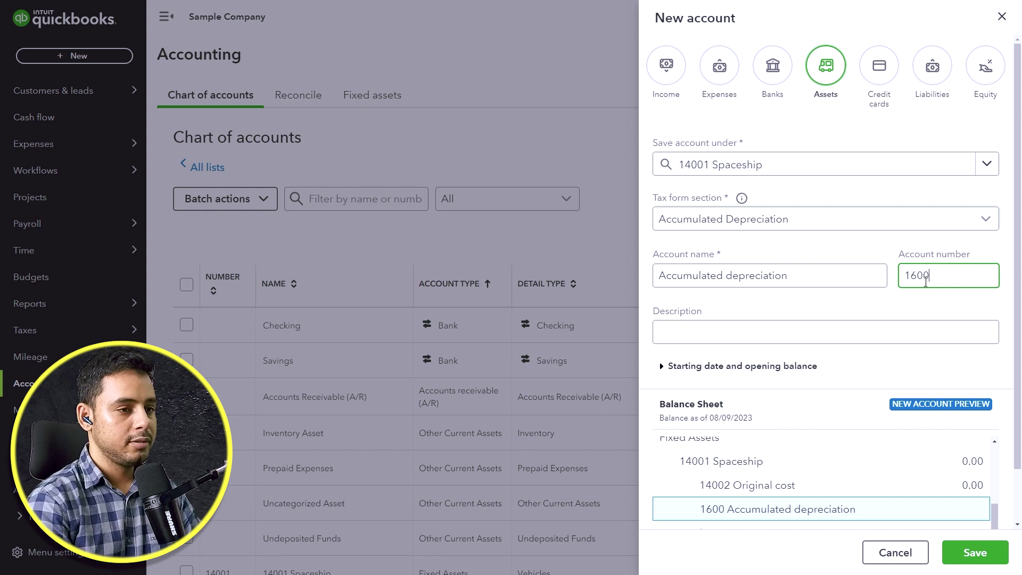
pyautogui.write('1')
pyautogui.click(937, 306)
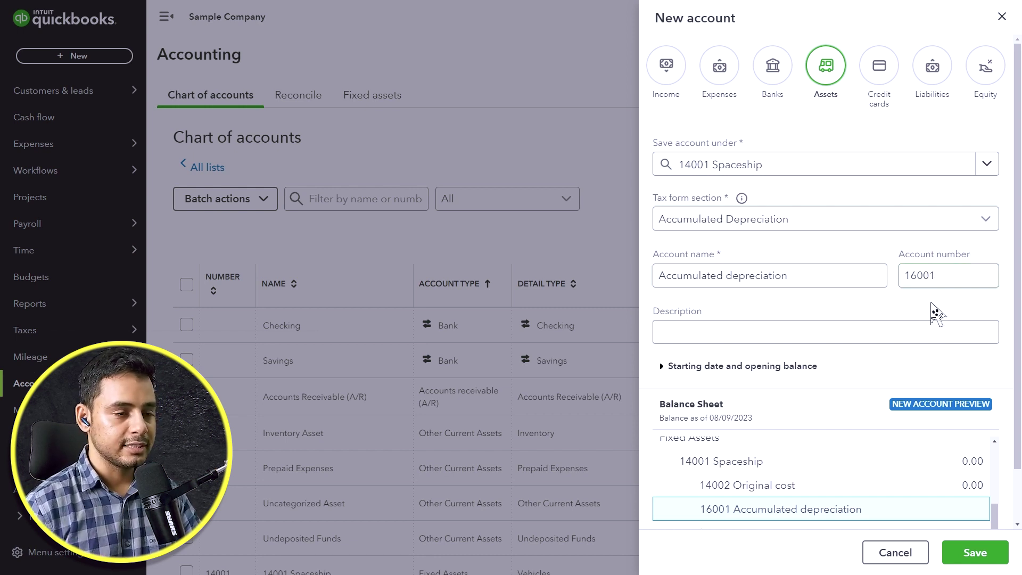
pyautogui.scroll(-1, 930, 314)
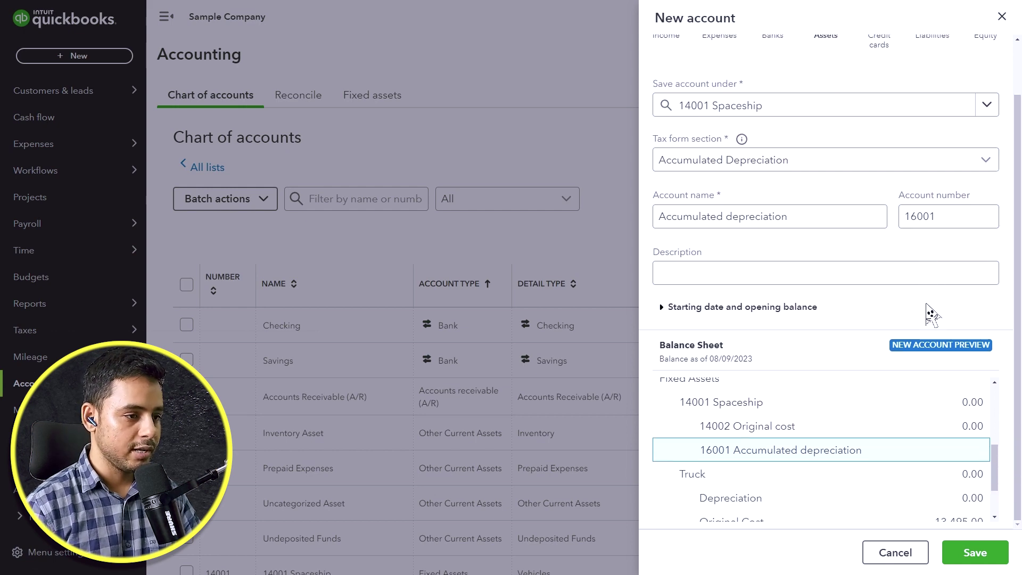
pyautogui.click(958, 552)
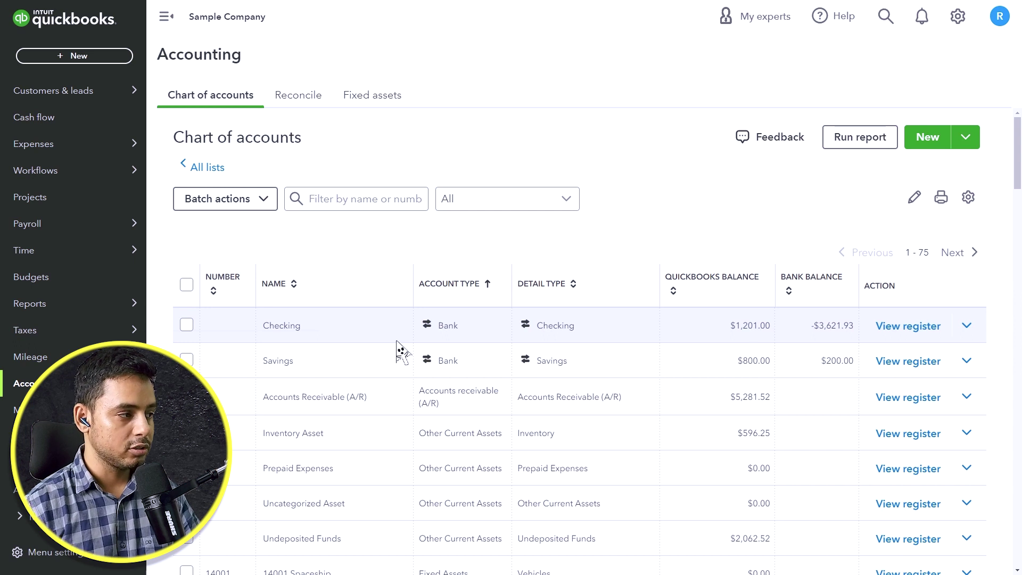
# Open the existing Checking account for editing and enter 10001 as its ledger number
pyautogui.scroll(-1, 268, 384)
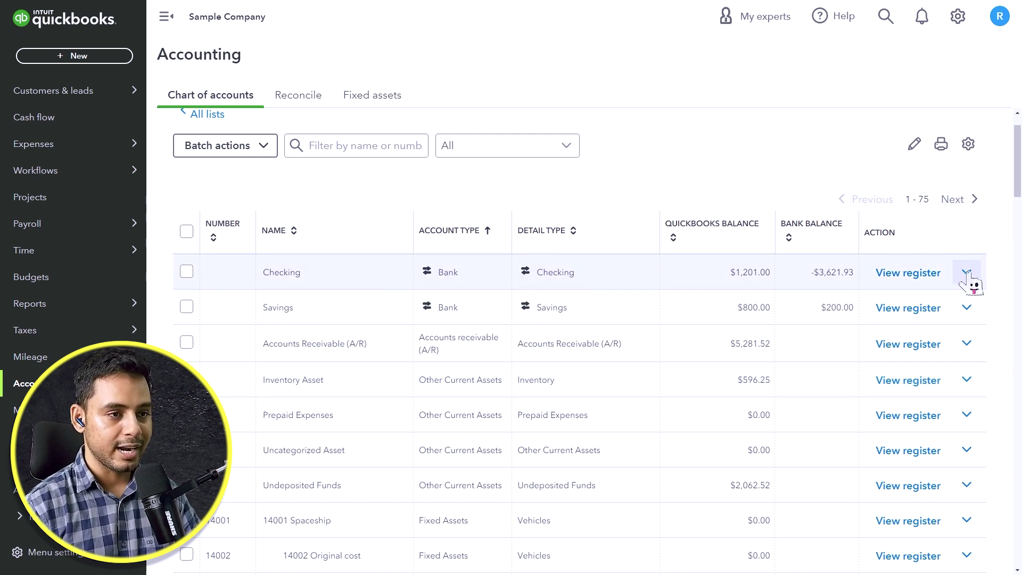
pyautogui.scroll(1, 628, 212)
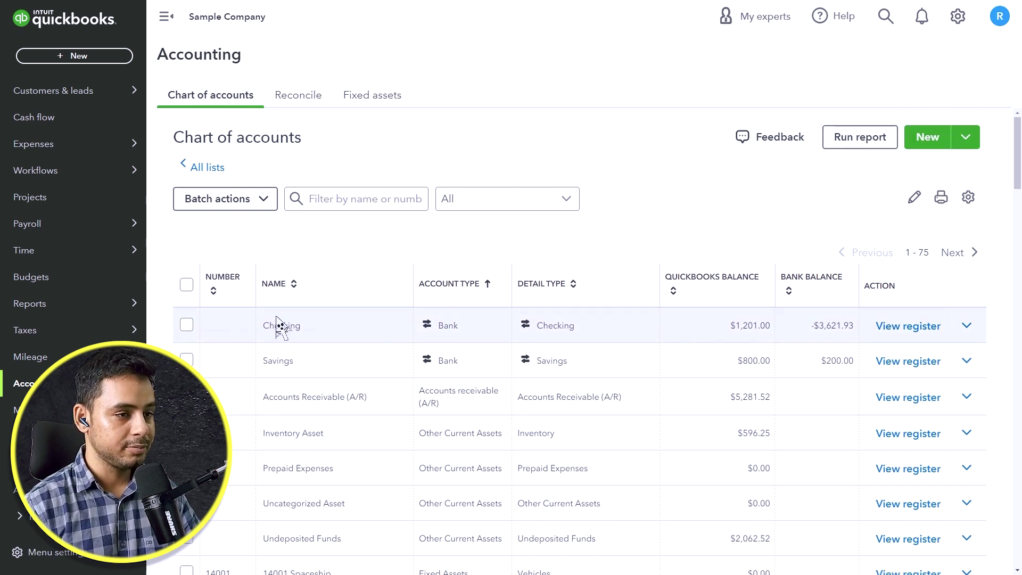
pyautogui.click(967, 326)
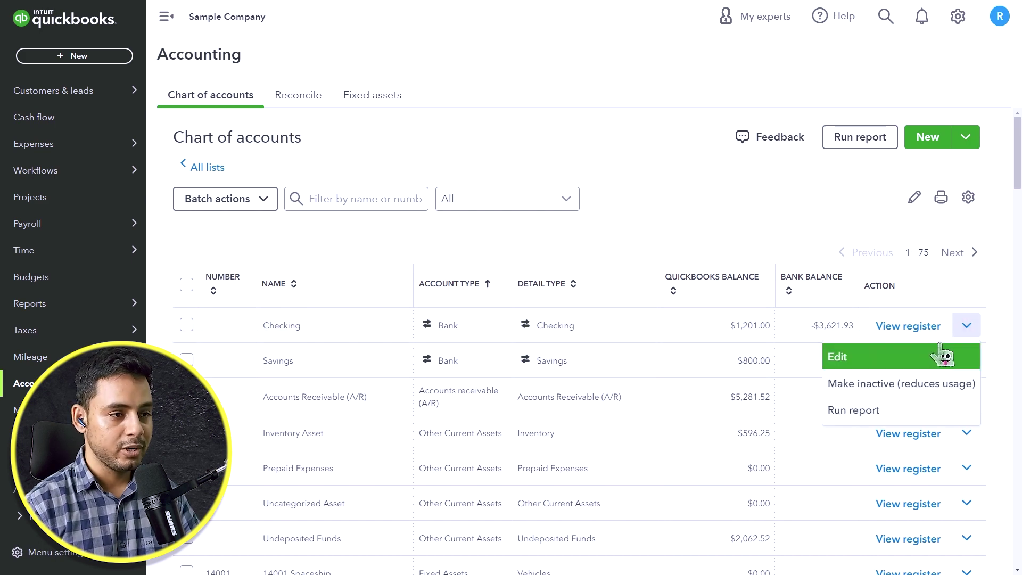
pyautogui.click(925, 356)
pyautogui.click(928, 281)
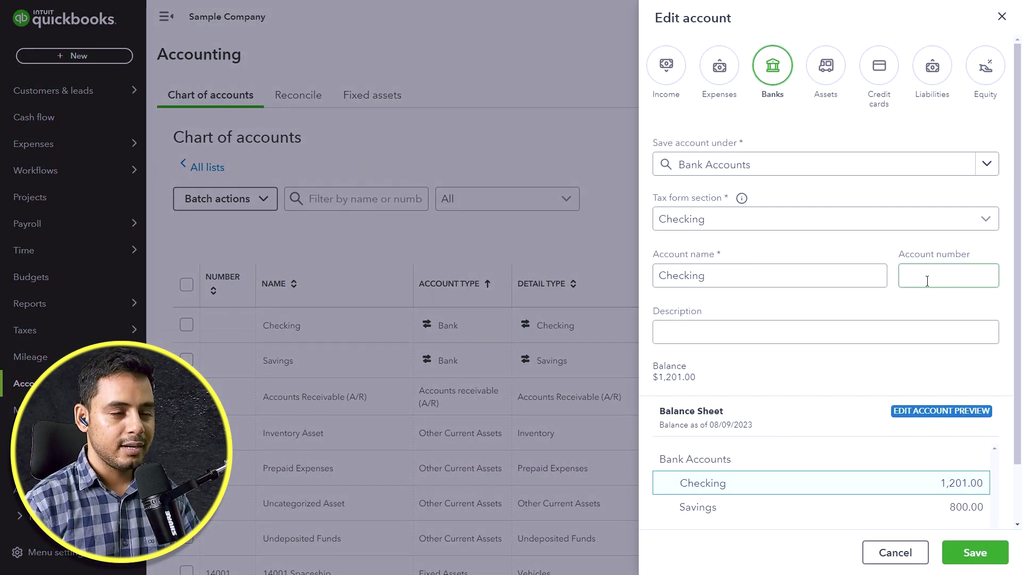
pyautogui.click(927, 281)
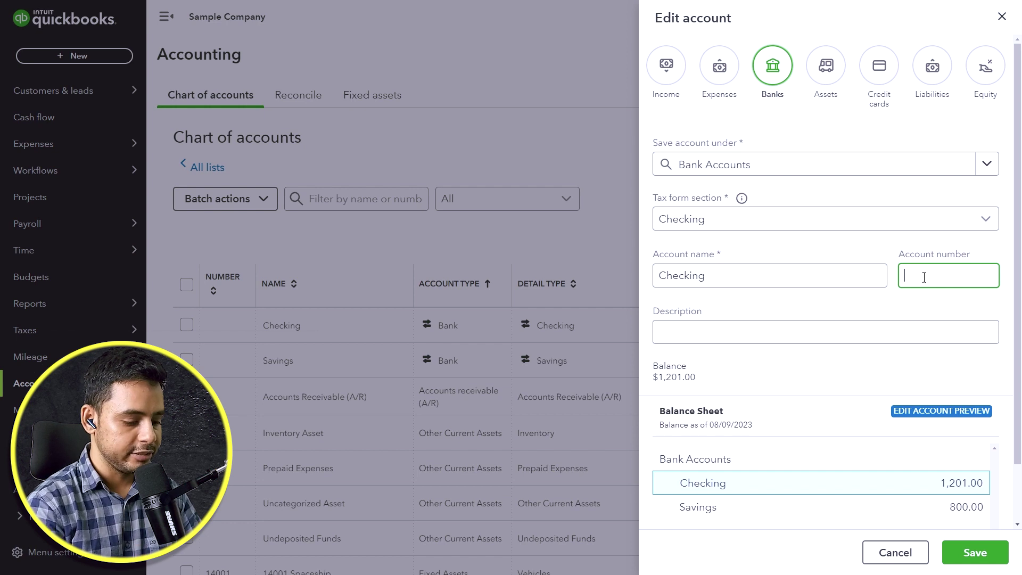
pyautogui.write('1')
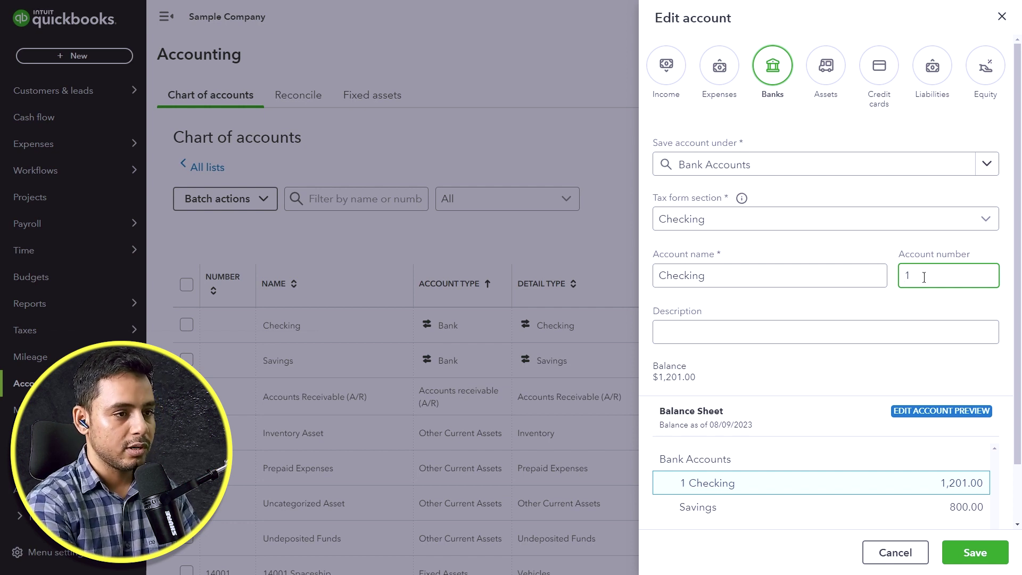
pyautogui.write('0001')
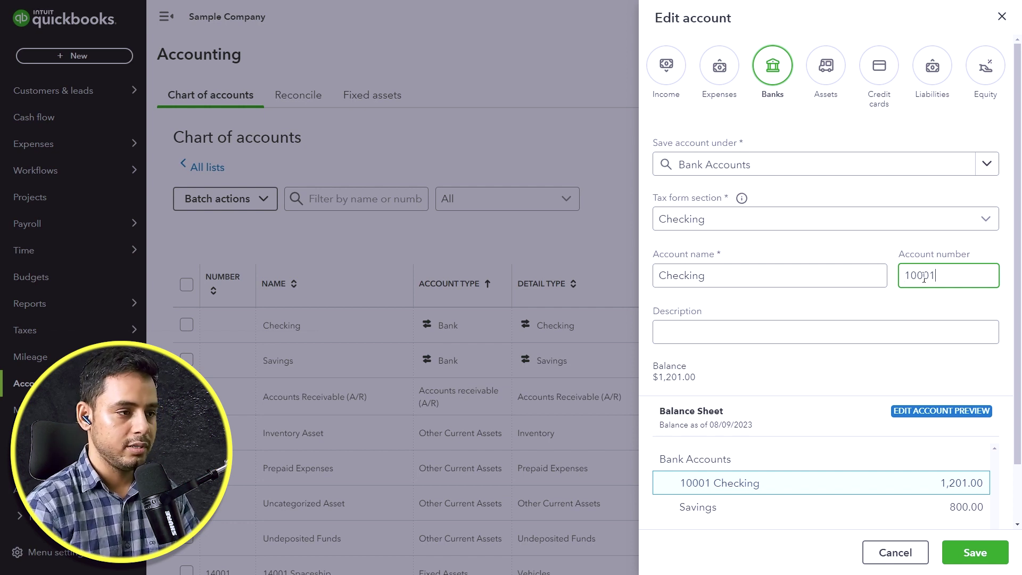
# Give the Checking account the description "main checking account" and save the edited account
pyautogui.click(887, 325)
pyautogui.click(887, 325)
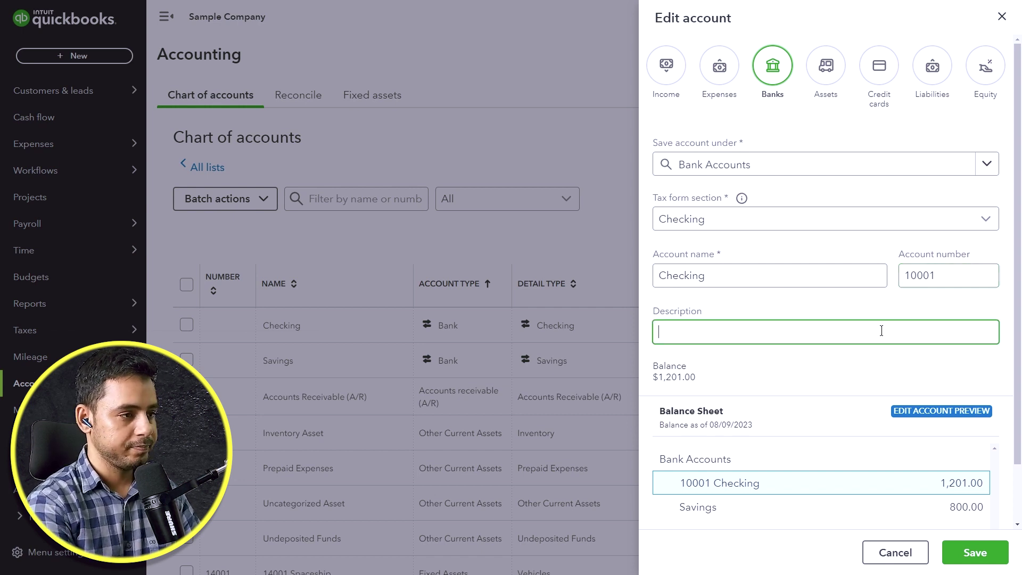
pyautogui.write('main checking accou')
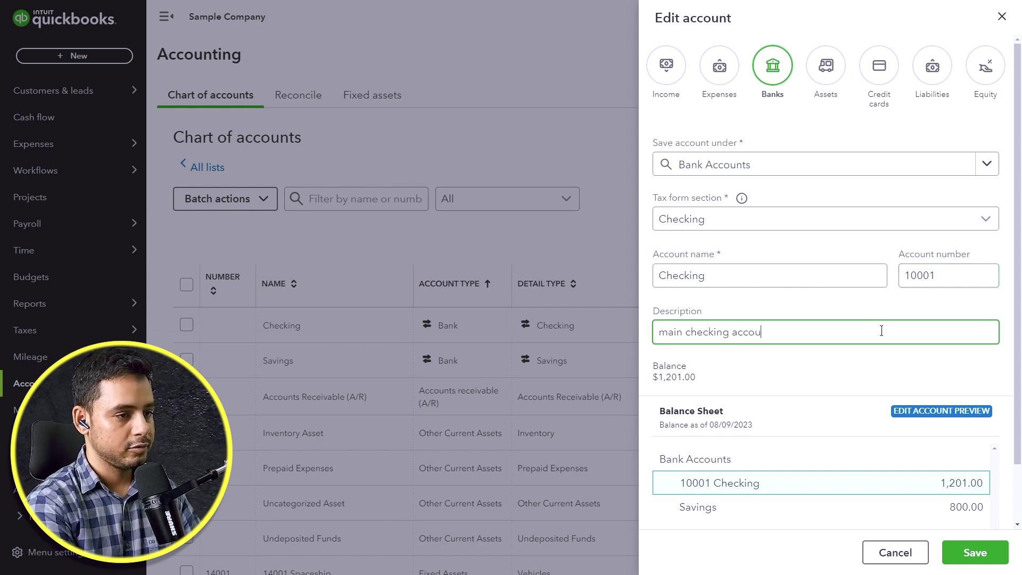
pyautogui.write('nt')
pyautogui.click(977, 554)
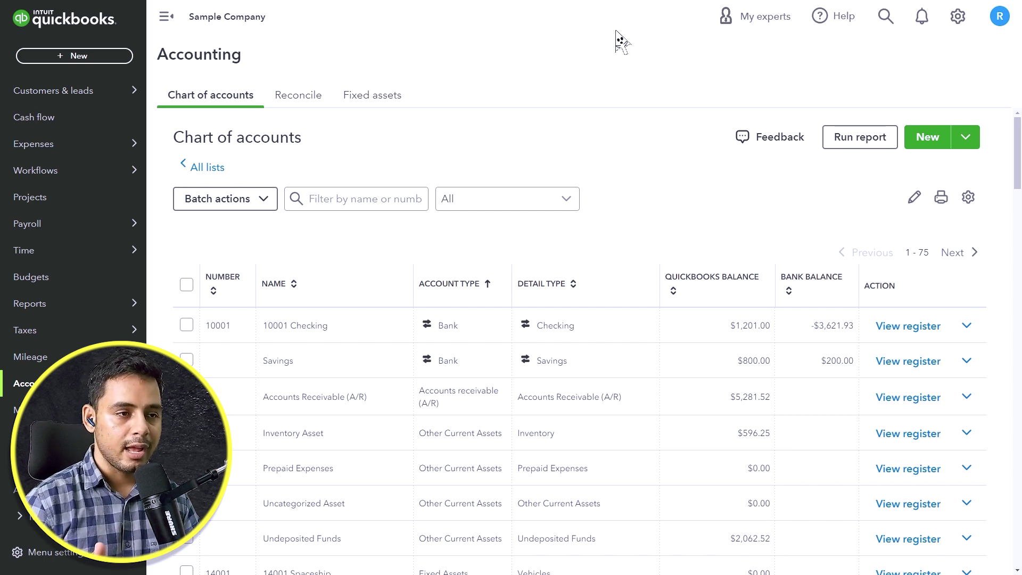
# Start an account import into the chart of accounts and upload QuickBooks_Online_COA_Sample_File.xls from Downloads
pyautogui.click(968, 138)
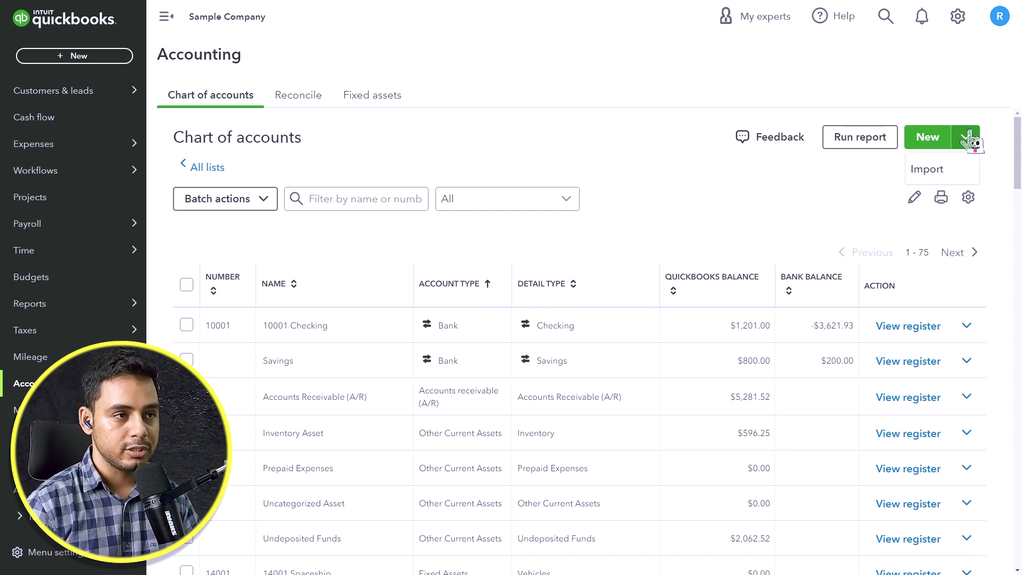
pyautogui.click(955, 171)
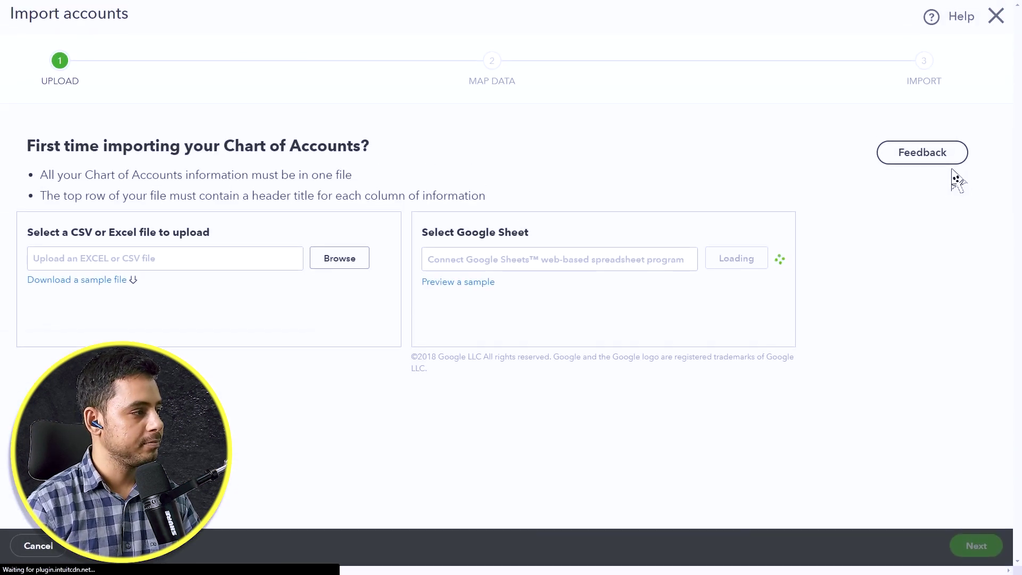
pyautogui.click(361, 264)
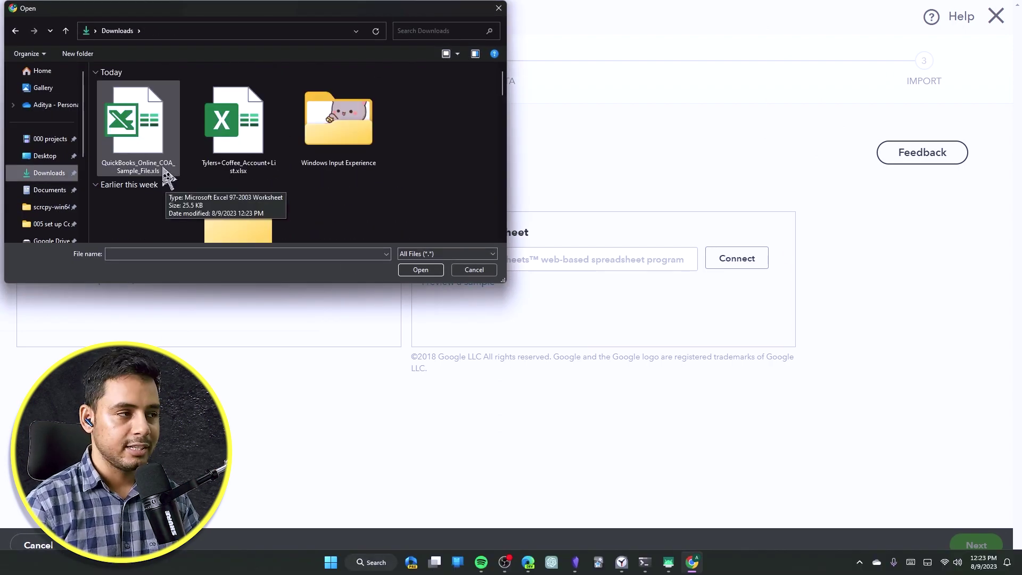
pyautogui.doubleClick(166, 175)
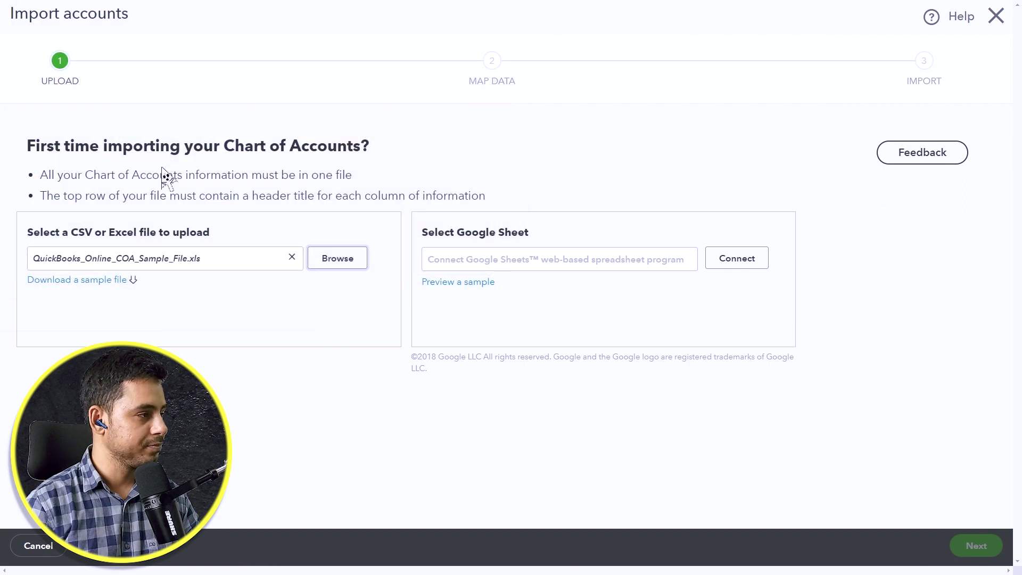
pyautogui.click(974, 542)
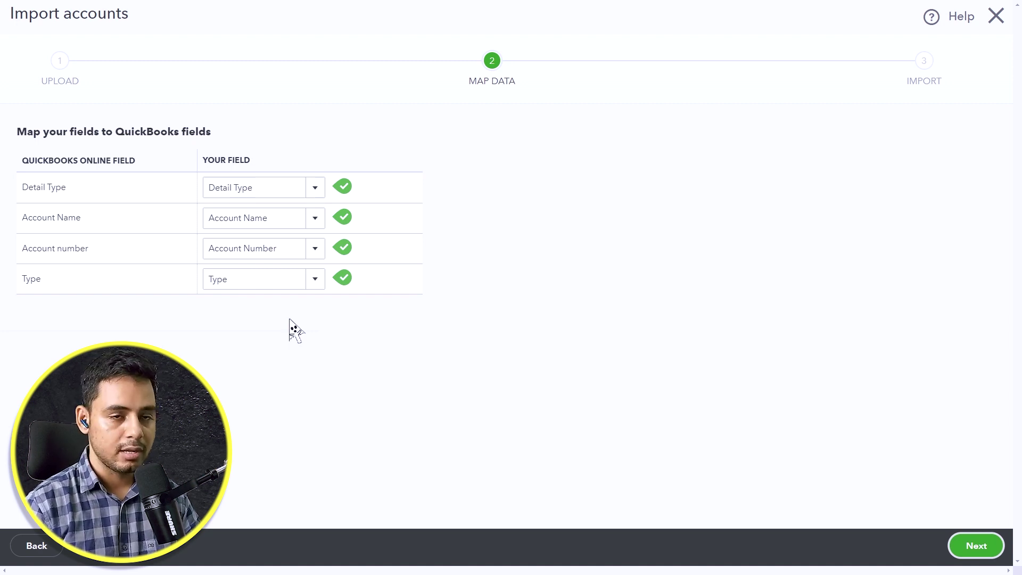
# Check the column choices for Detail Type, keep the existing field mapping and continue to the import review
pyautogui.click(256, 188)
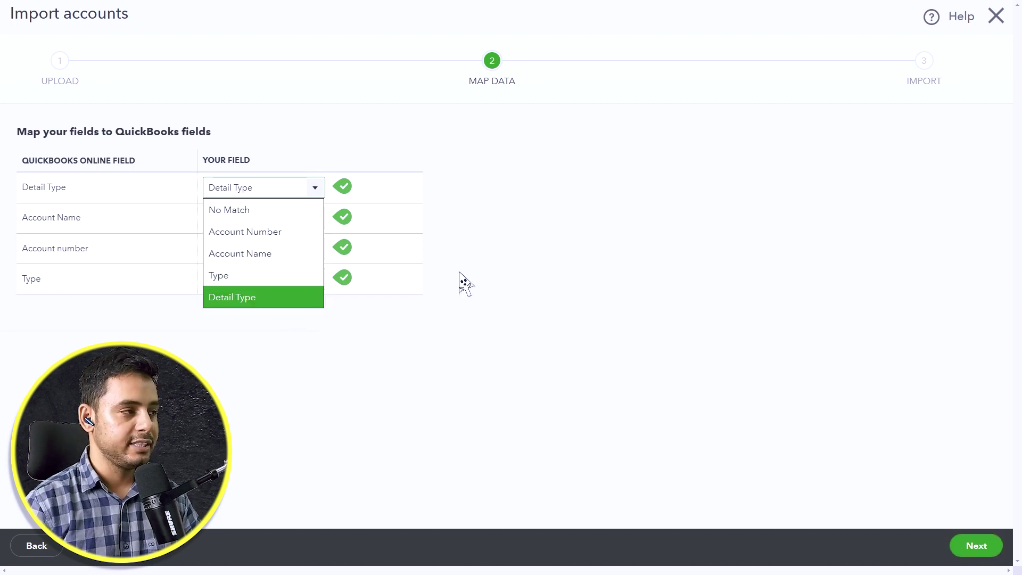
pyautogui.click(493, 285)
pyautogui.click(974, 546)
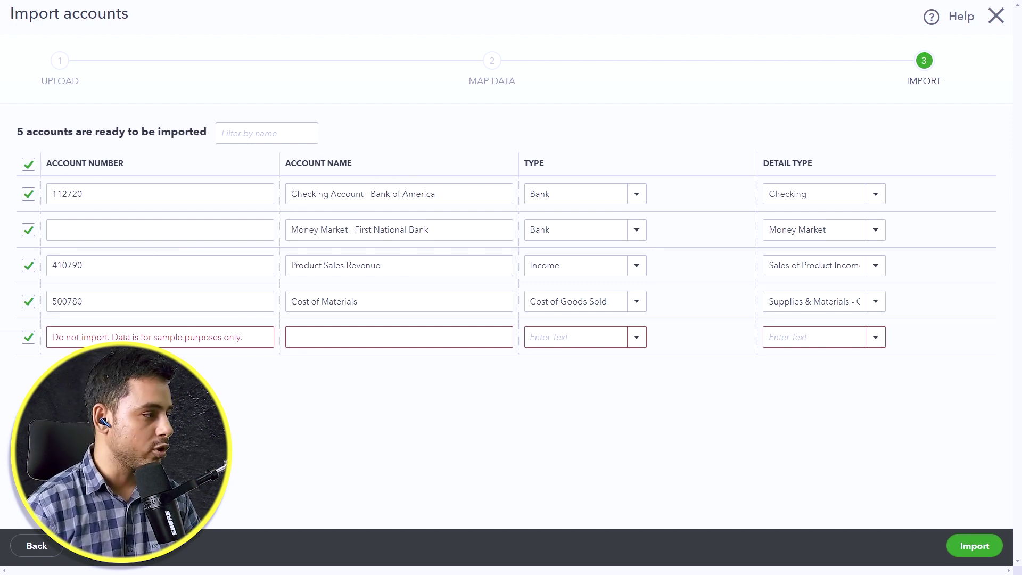
# Import the sample accounts without the Money Market and "Do not import" rows, with Product Sales Revenue typed as Long Term Liabilities
pyautogui.click(28, 341)
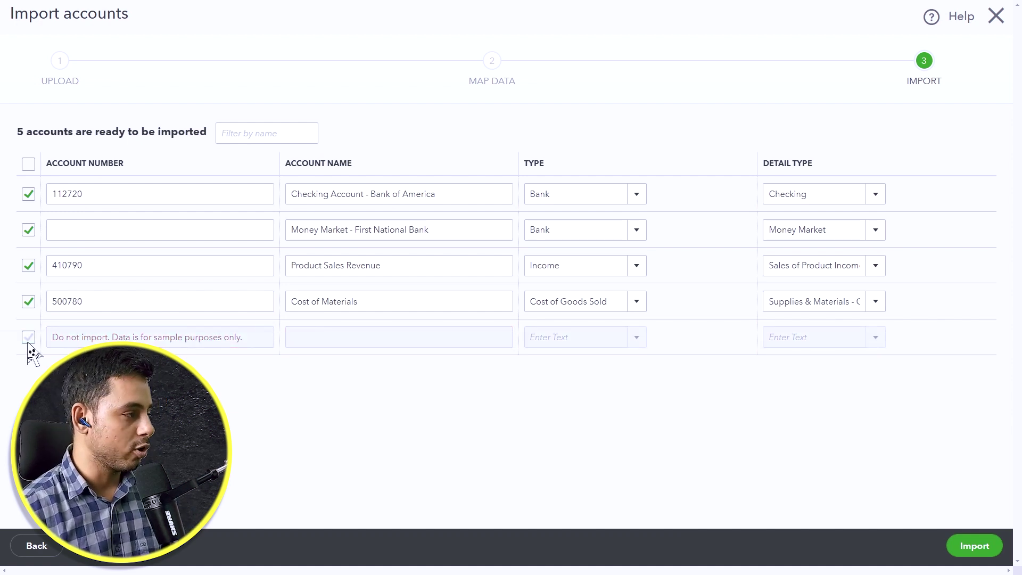
pyautogui.click(28, 231)
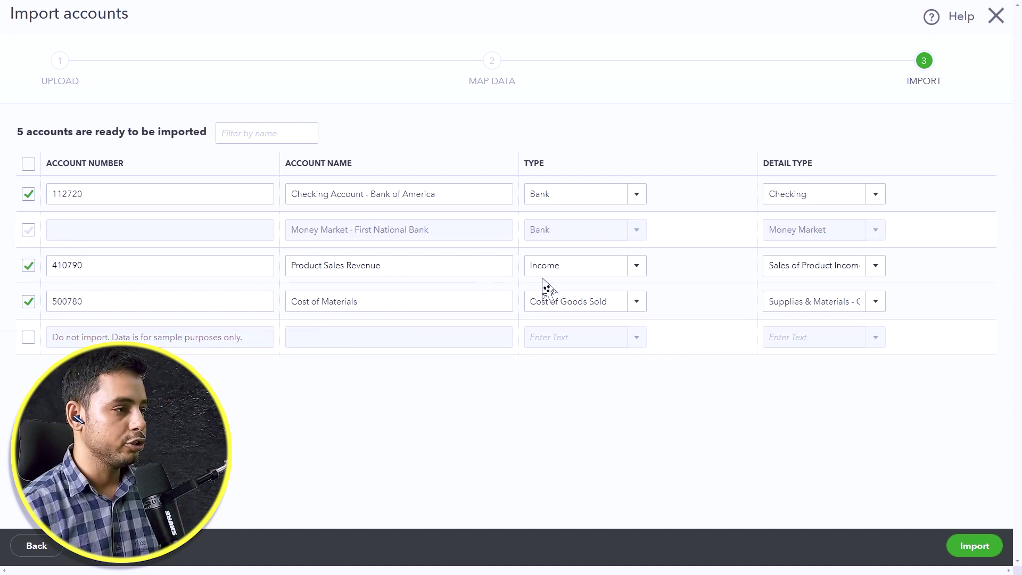
pyautogui.click(638, 268)
pyautogui.click(611, 326)
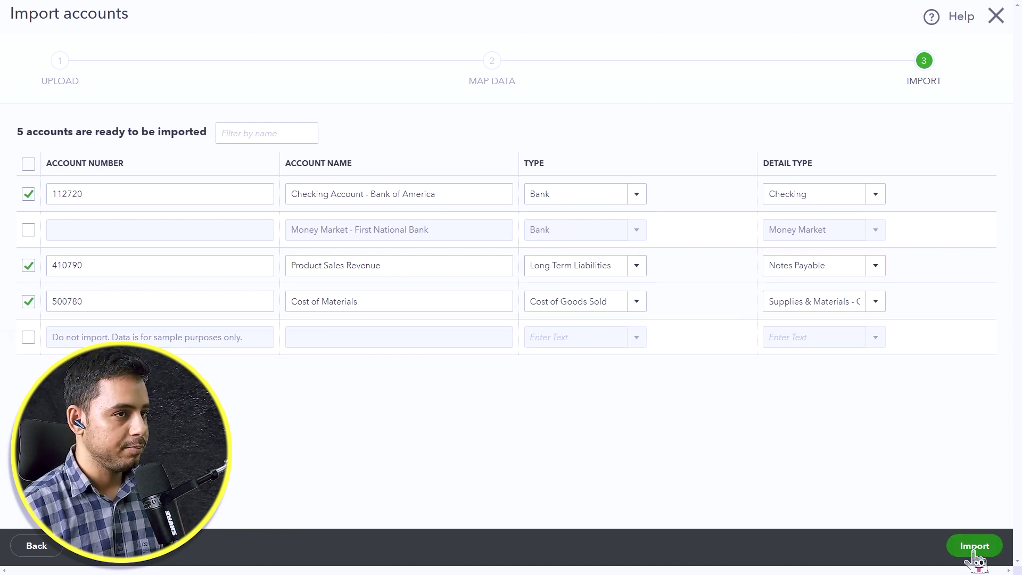
pyautogui.click(974, 548)
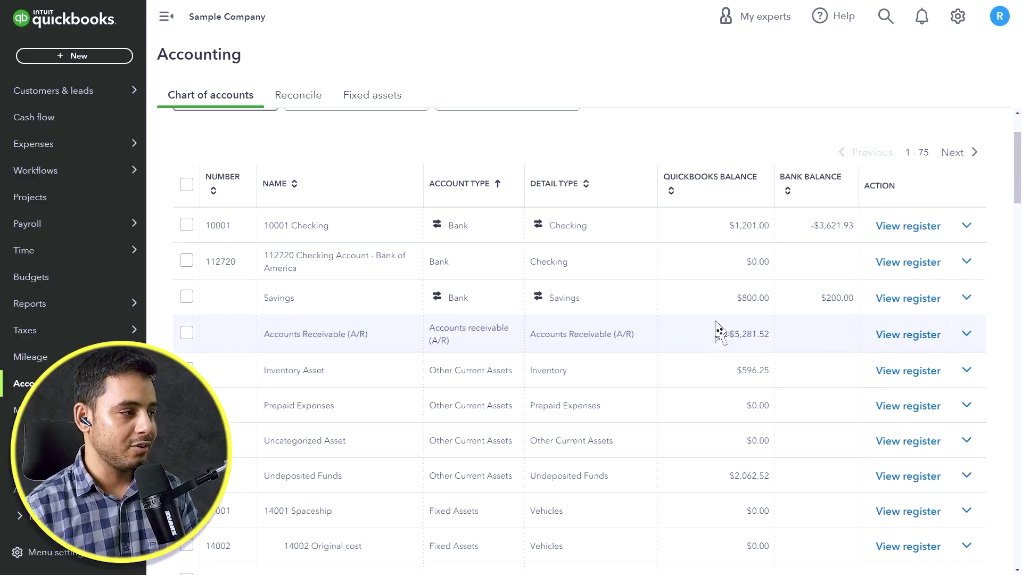
# Make the 14002 Original cost subaccount under 14001 Spaceship inactive
pyautogui.scroll(-3, 721, 333)
pyautogui.scroll(1, 727, 344)
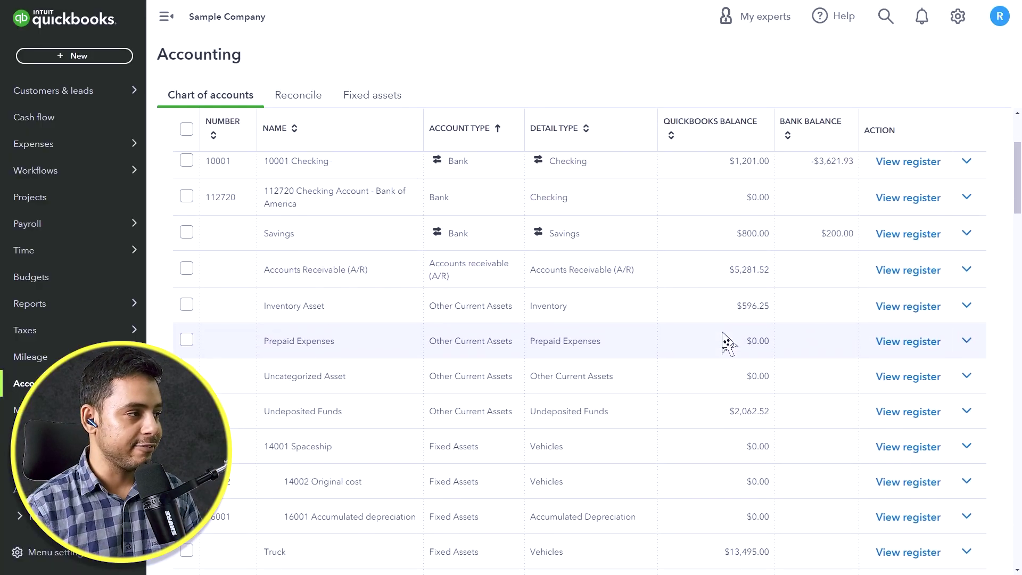
pyautogui.scroll(-3, 721, 343)
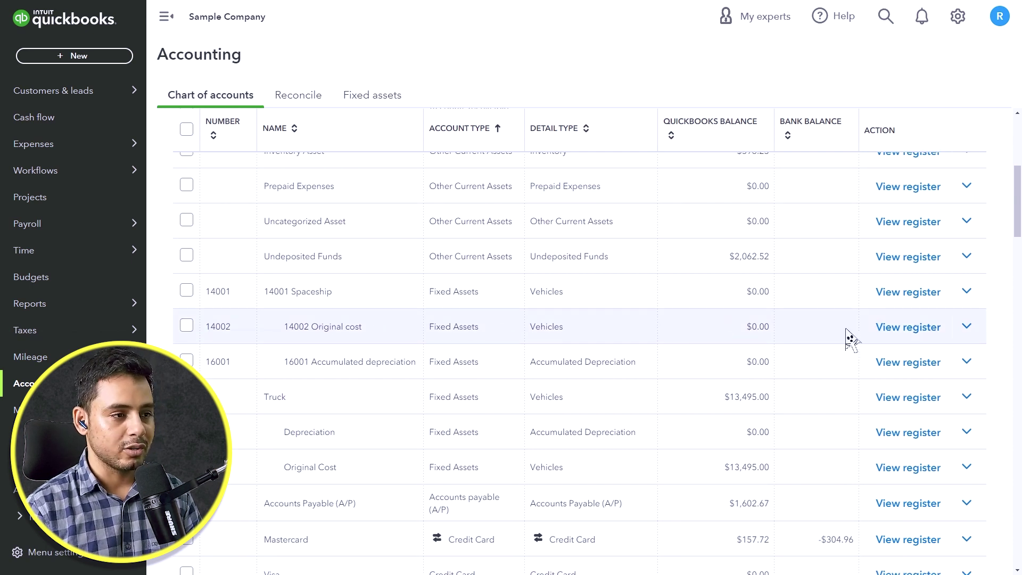
pyautogui.click(967, 327)
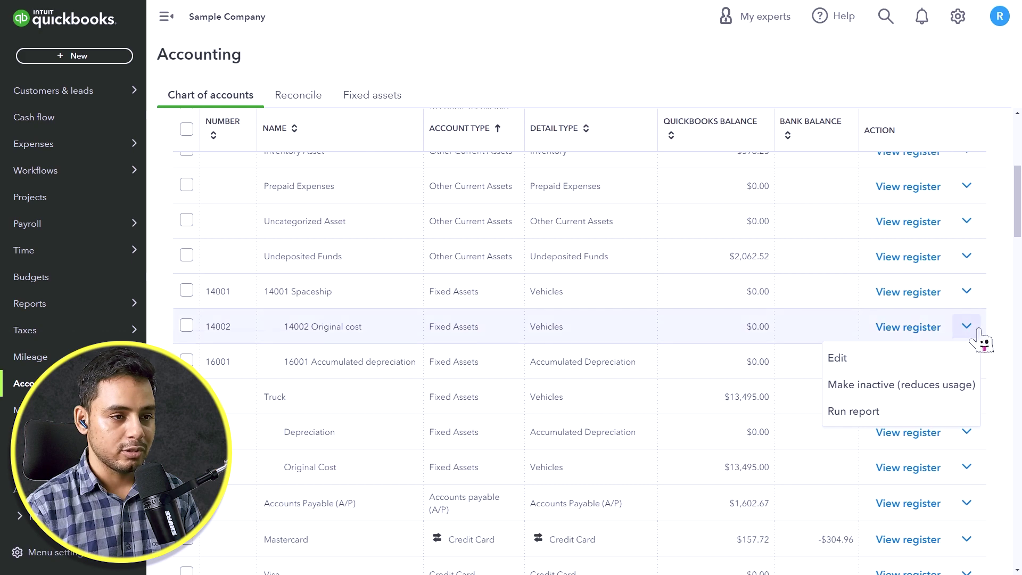
pyautogui.click(929, 394)
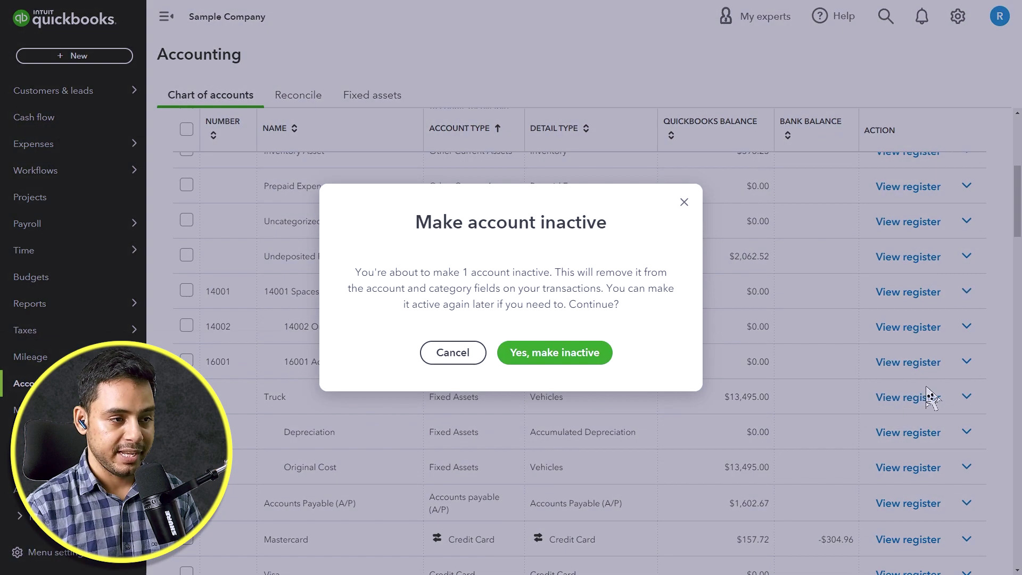
pyautogui.click(562, 361)
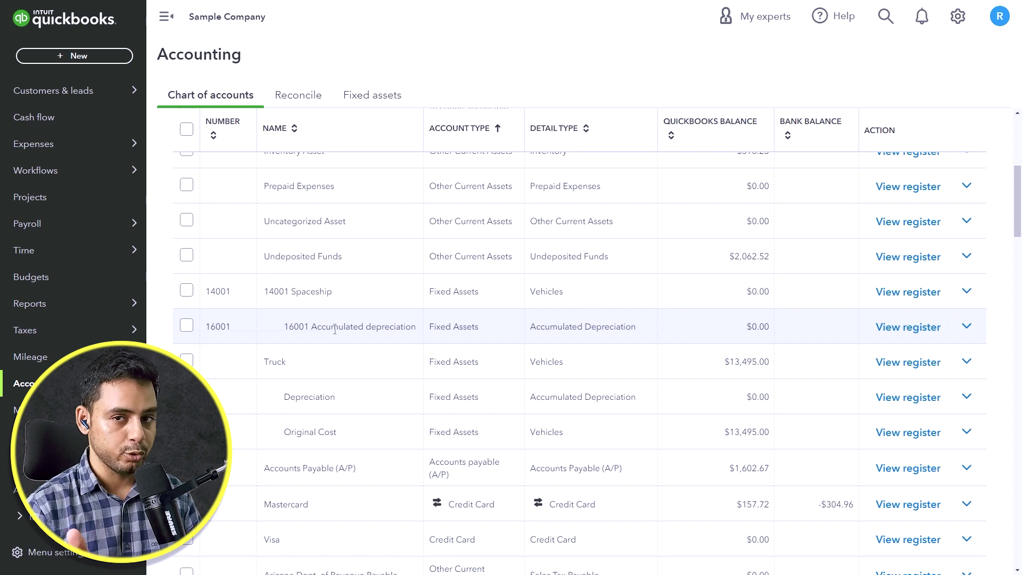
# Include inactive accounts in the chart of accounts list and locate the deactivated 14002 Original cost subaccount
pyautogui.scroll(6, 335, 329)
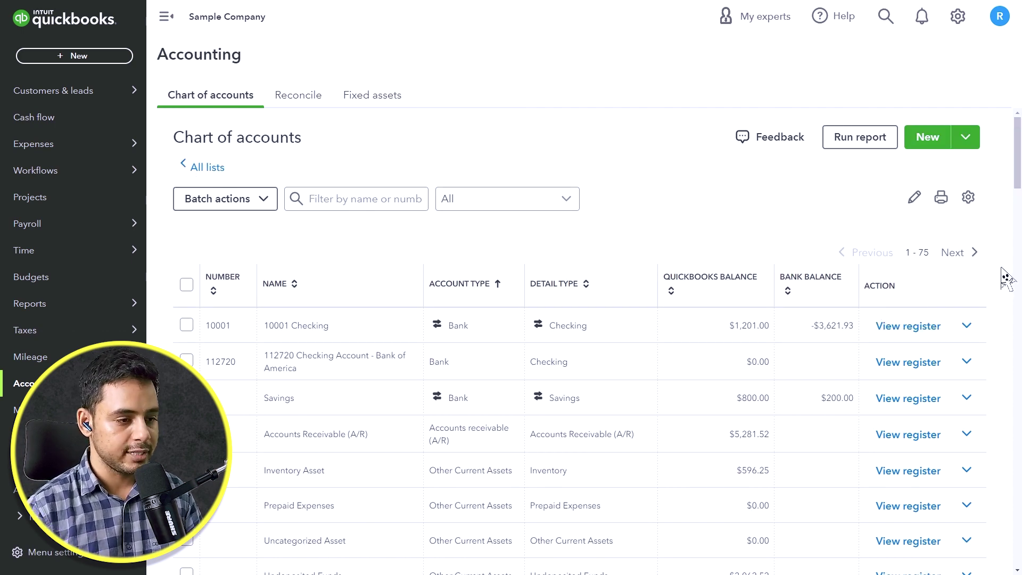
pyautogui.click(968, 197)
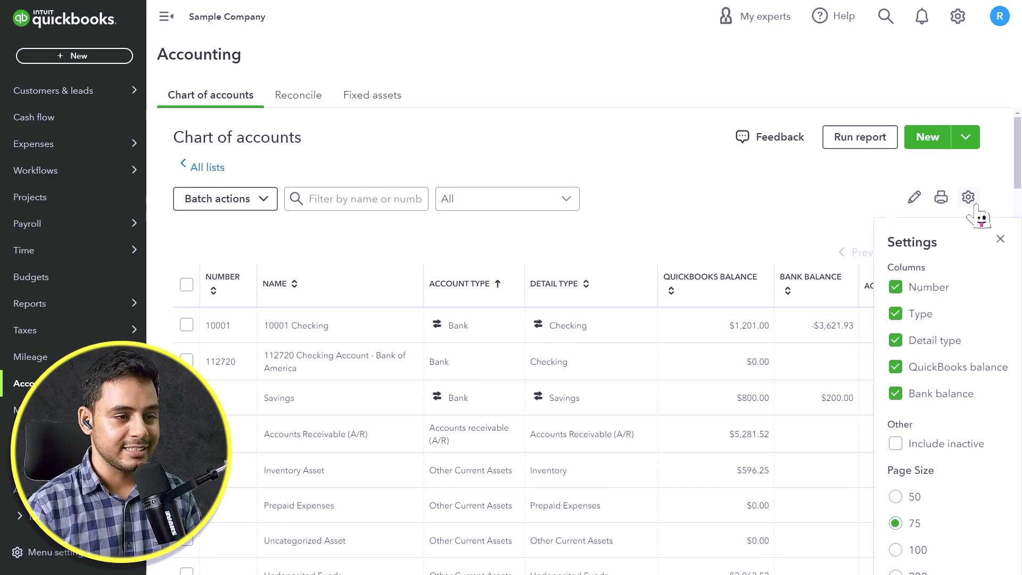
pyautogui.click(933, 445)
pyautogui.click(773, 208)
pyautogui.scroll(-5, 781, 234)
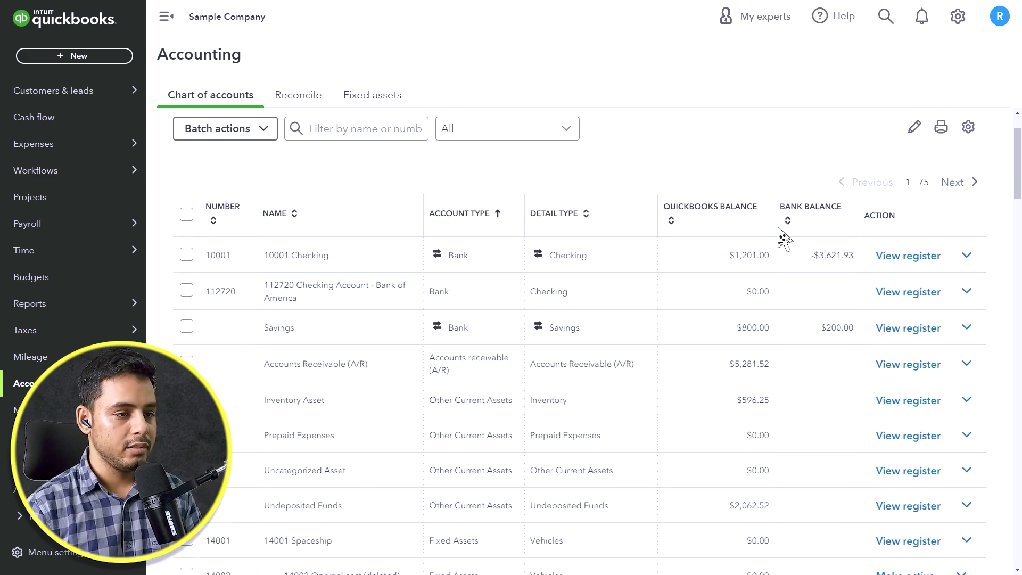
pyautogui.scroll(-1, 783, 238)
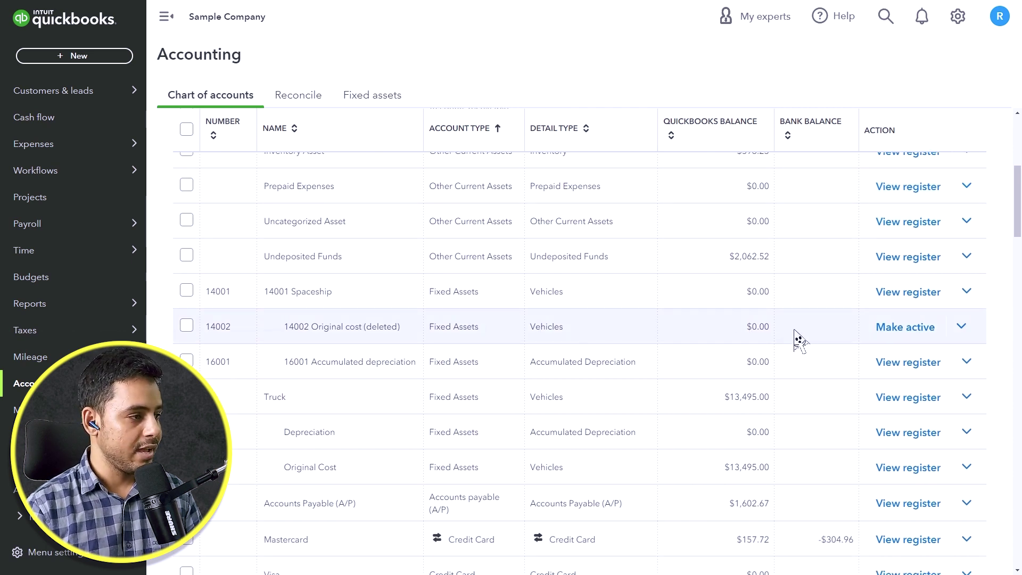
pyautogui.moveTo(364, 331); pyautogui.dragTo(410, 338)
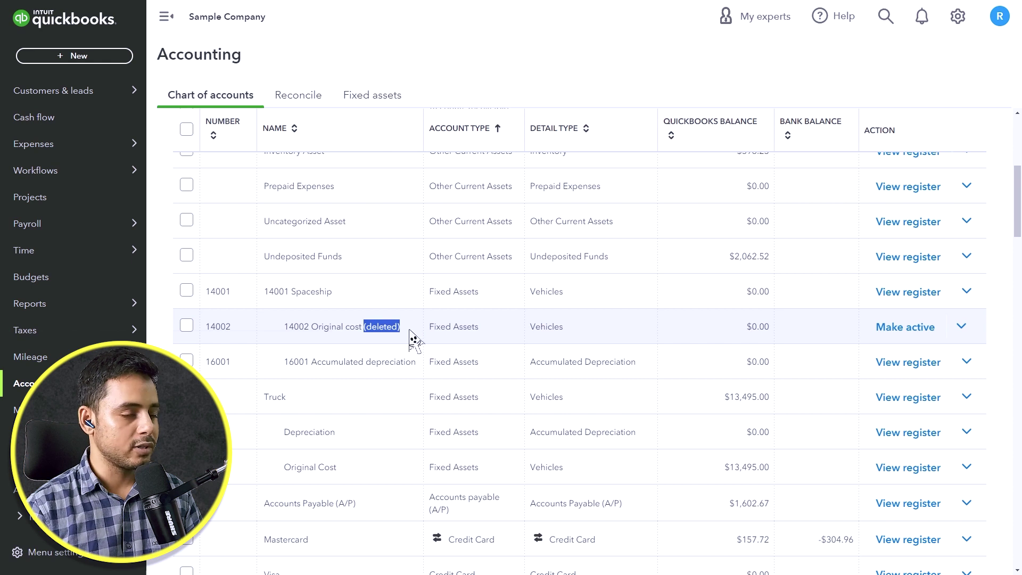
pyautogui.click(414, 341)
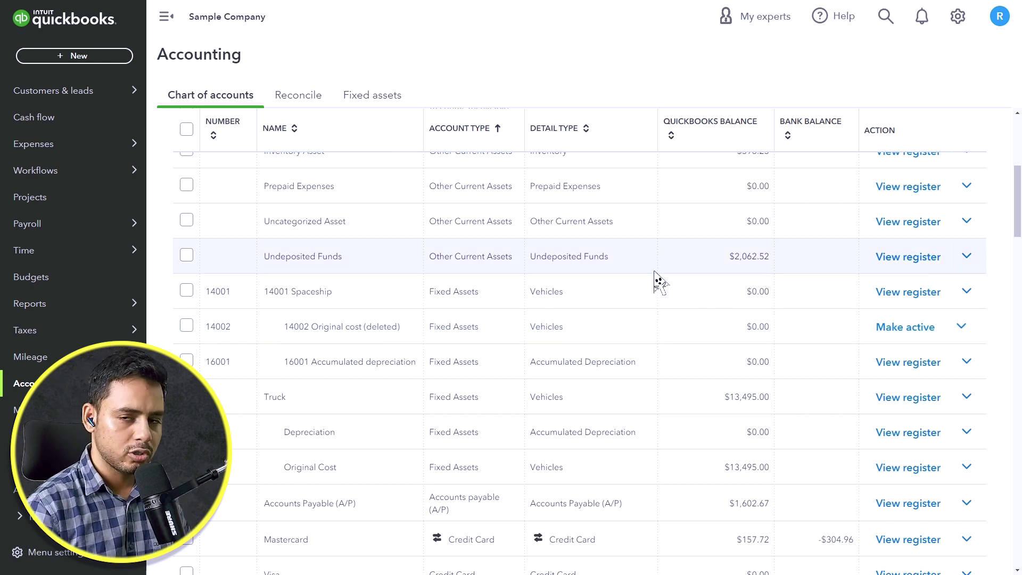